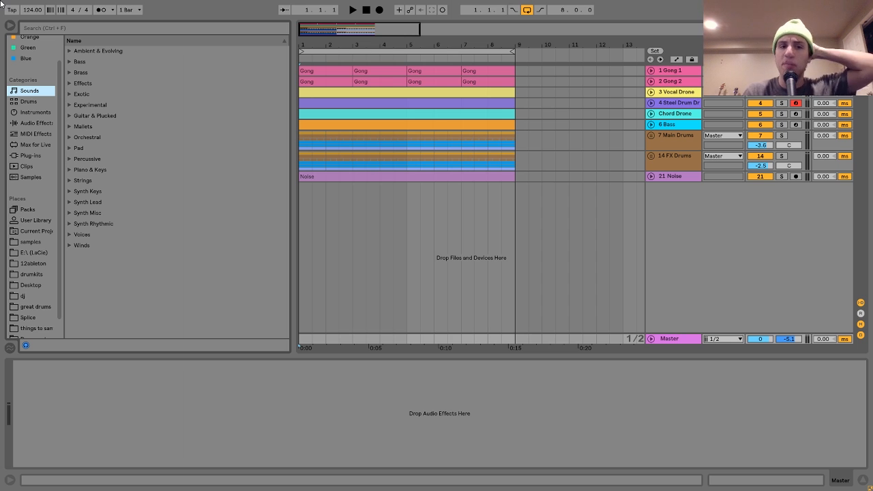
Step: Audition the eight-bar loop from bar 1 with arrangement looping switched off
{"action": "left_click", "coordinate": [300, 138]}
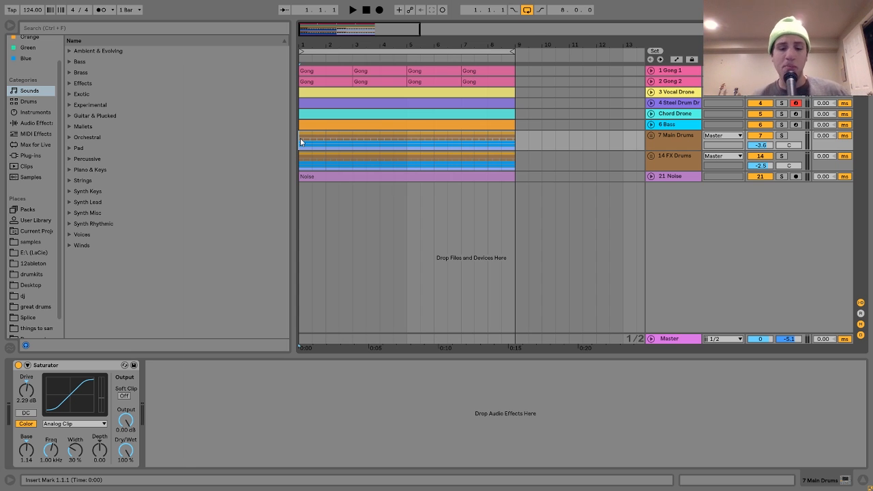
{"action": "key", "text": "space"}
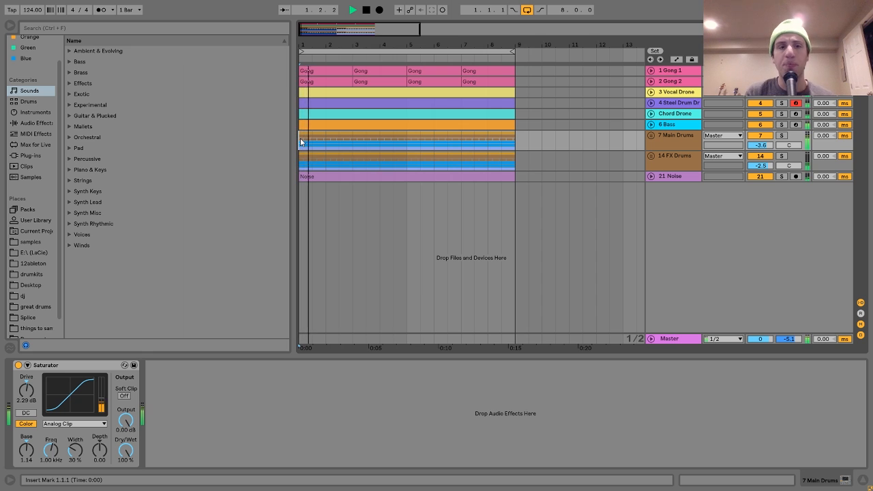
{"action": "left_click", "coordinate": [526, 9]}
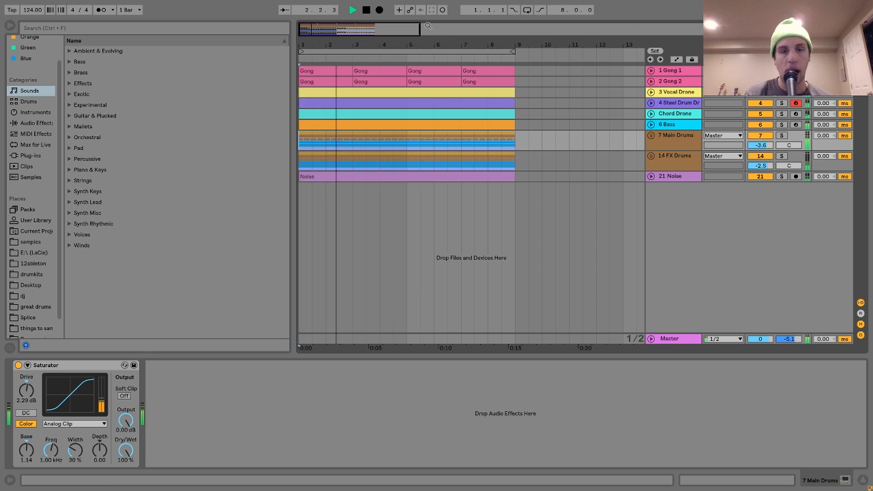
{"action": "left_click_drag", "start_coordinate": [355, 42], "coordinate": [355, 34]}
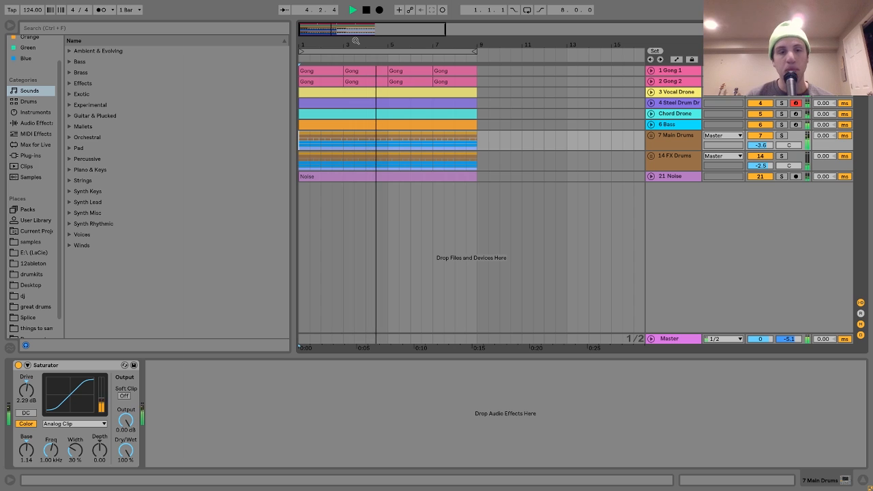
{"action": "key", "text": "space"}
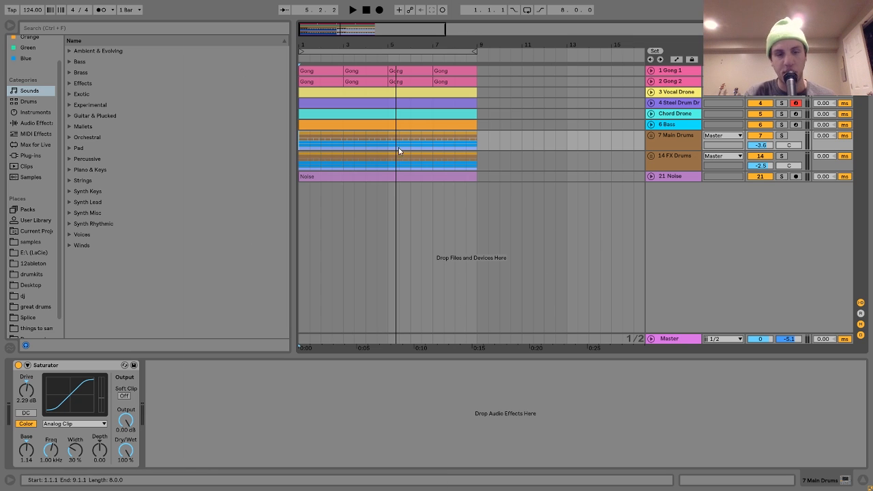
Step: Move all clips of the eight-bar loop on every track to bar 49
{"action": "left_click", "coordinate": [342, 176]}
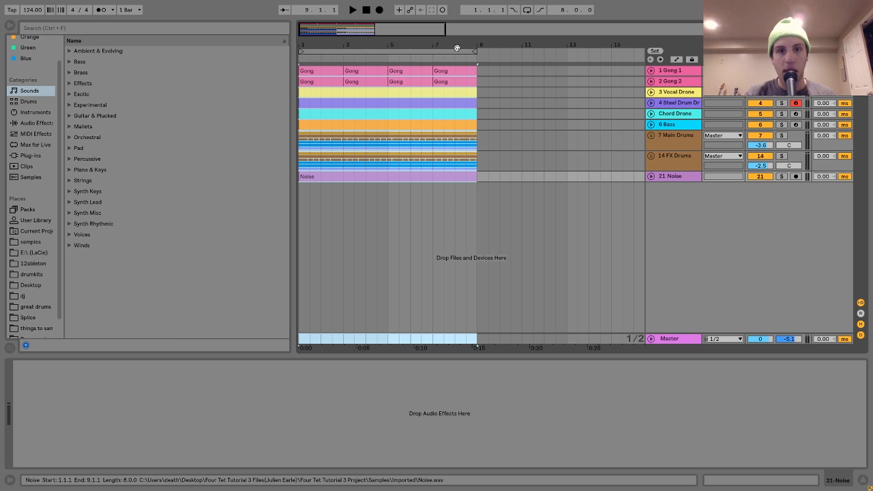
{"action": "key", "text": "ctrl+a"}
{"action": "key", "text": "Delete"}
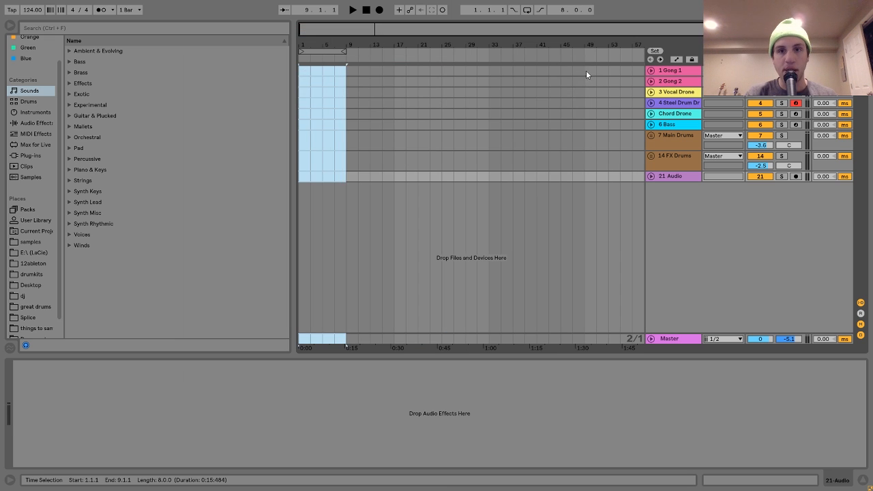
{"action": "key", "text": "ctrl+z"}
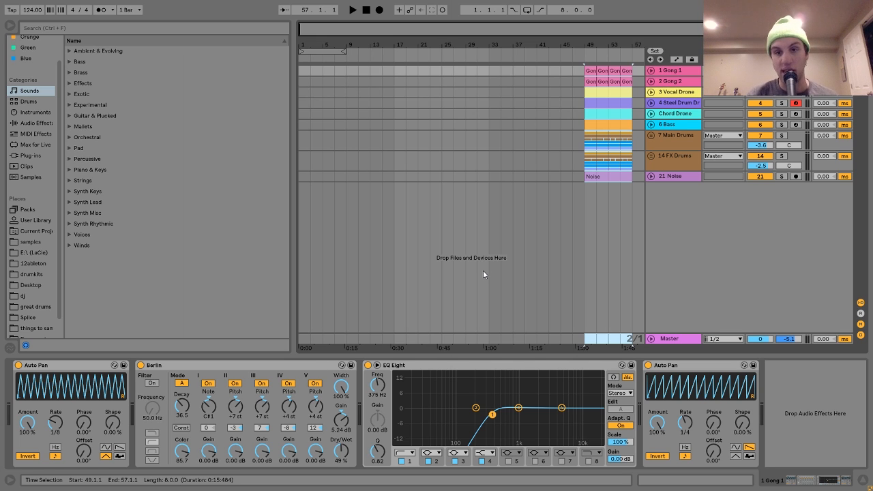
Step: Copy the eight-bar Steel Drum Drone and Chord Drone clips from bar 49 to bar 1
{"action": "left_click", "coordinate": [583, 115]}
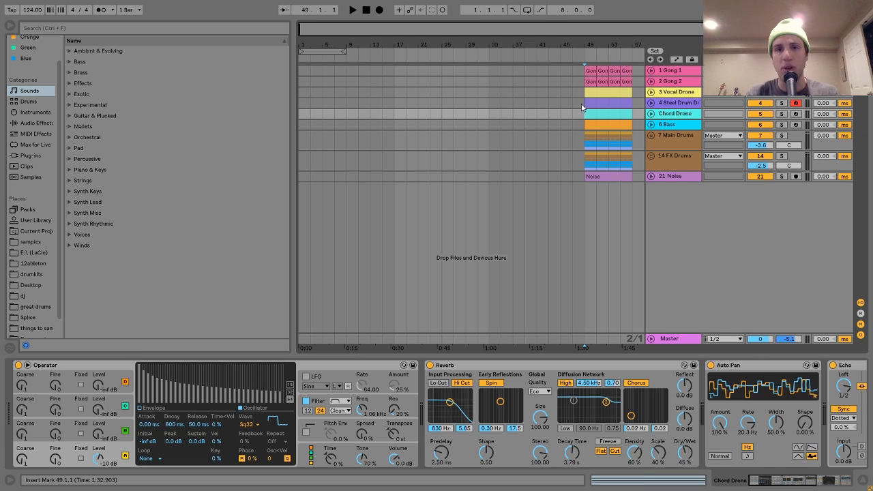
{"action": "mouse_move", "coordinate": [584, 105]}
{"action": "left_mouse_down"}
{"action": "mouse_move", "coordinate": [641, 111]}
{"action": "mouse_move", "coordinate": [596, 113]}
{"action": "left_mouse_up"}
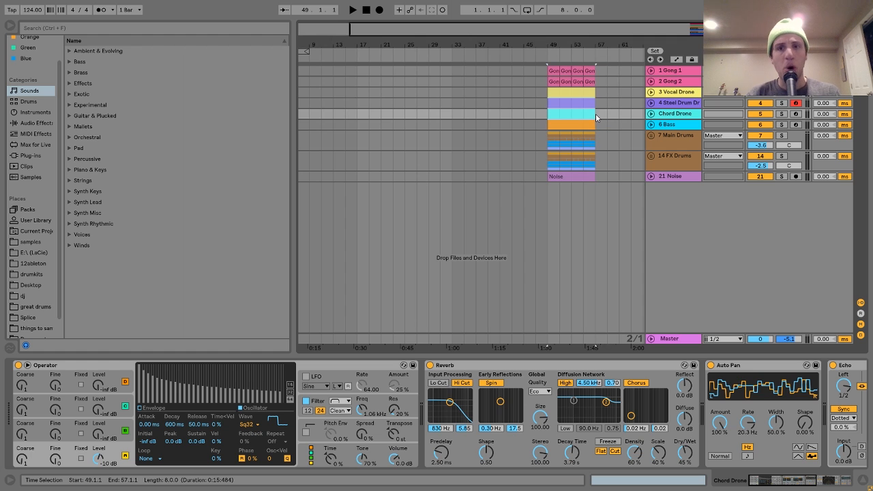
{"action": "scroll", "coordinate": [596, 113], "scroll_direction": "left", "scroll_amount": 3}
{"action": "key", "text": "ctrl+c"}
{"action": "left_click", "coordinate": [302, 102]}
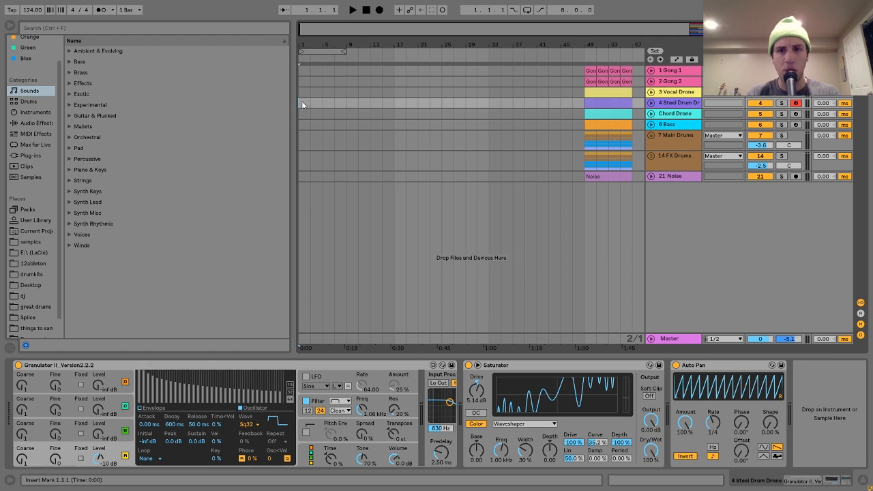
{"action": "key", "text": "ctrl+v"}
Step: Audition the two drone clips with the Auto Pan on the Steel Drum Drone track turned off
{"action": "key", "text": "space"}
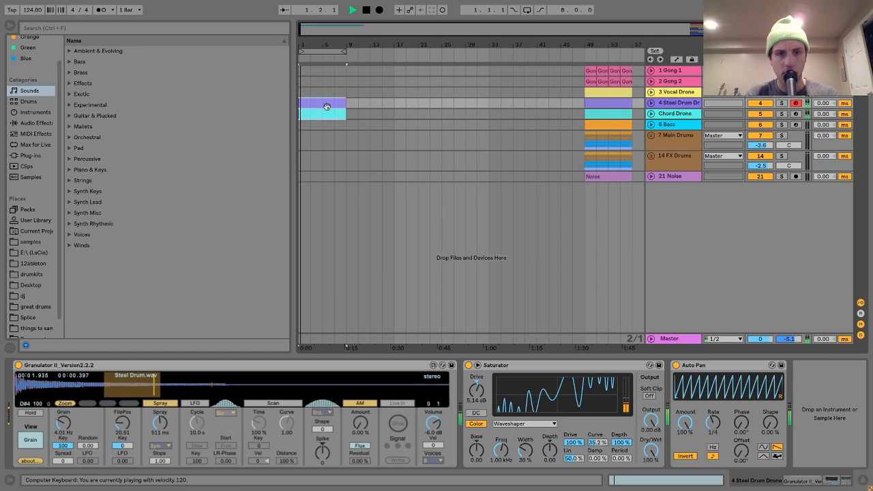
{"action": "left_click", "coordinate": [676, 366]}
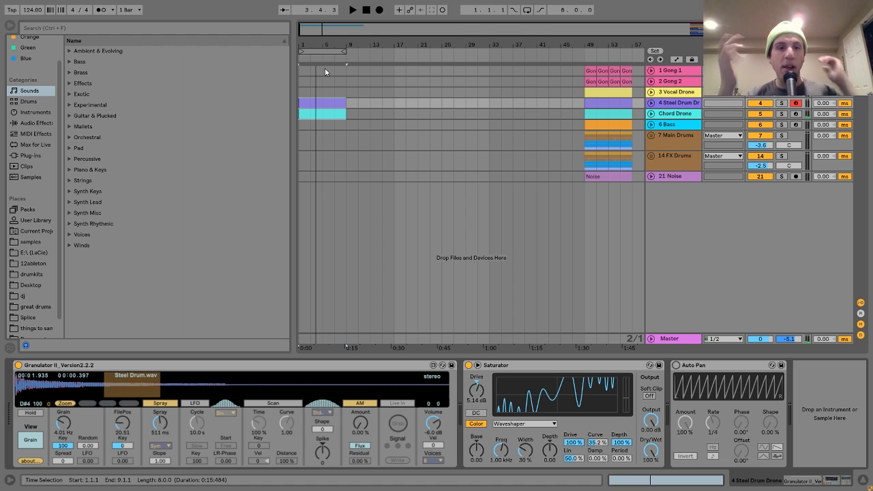
{"action": "key", "text": "space"}
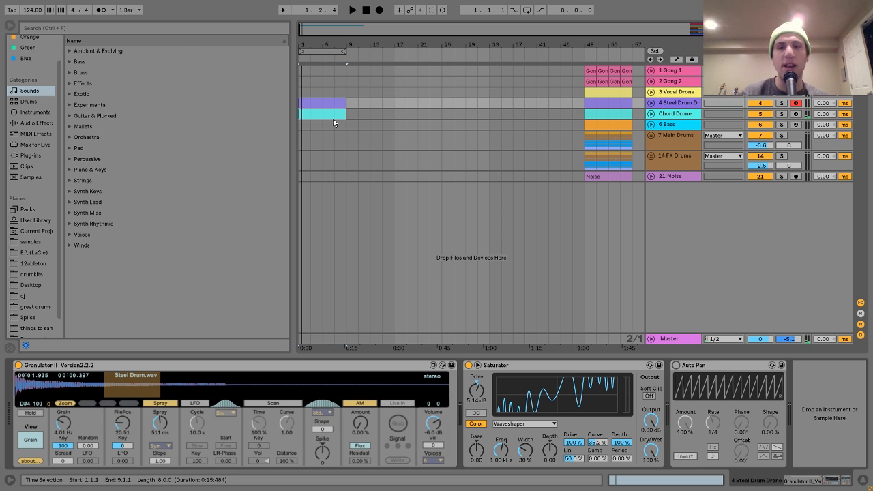
Step: Unfold the Bass track and copy the first four bars of its clip from bar 49 to bar 9
{"action": "left_click", "coordinate": [651, 125]}
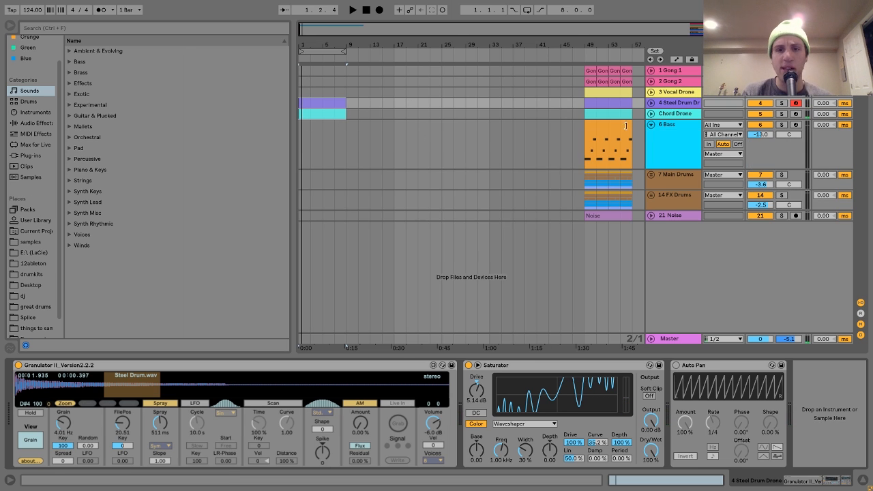
{"action": "left_click_drag", "start_coordinate": [582, 165], "coordinate": [607, 163]}
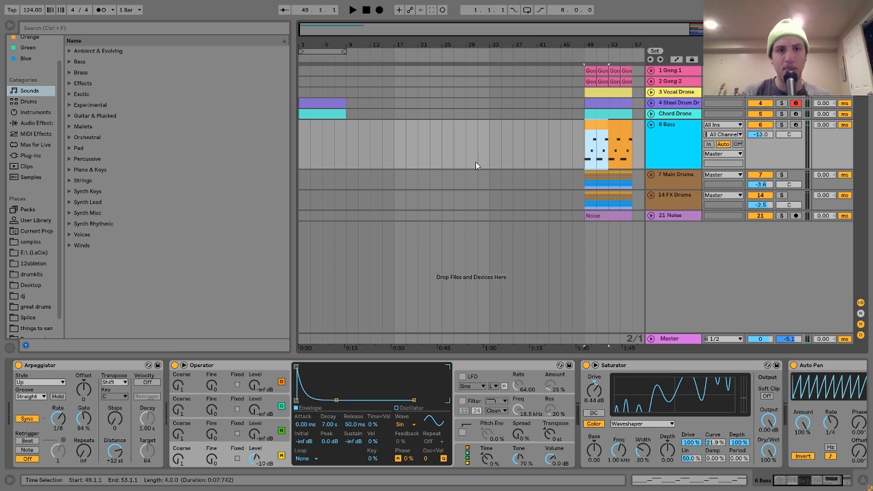
{"action": "left_click", "coordinate": [350, 153]}
{"action": "key", "text": "ctrl+v"}
Step: Duplicate the Steel Drum Drone and Chord Drone clips so they also fill bars 9 to 17
{"action": "left_click", "coordinate": [332, 114]}
{"action": "left_click", "coordinate": [321, 101], "text": "shift"}
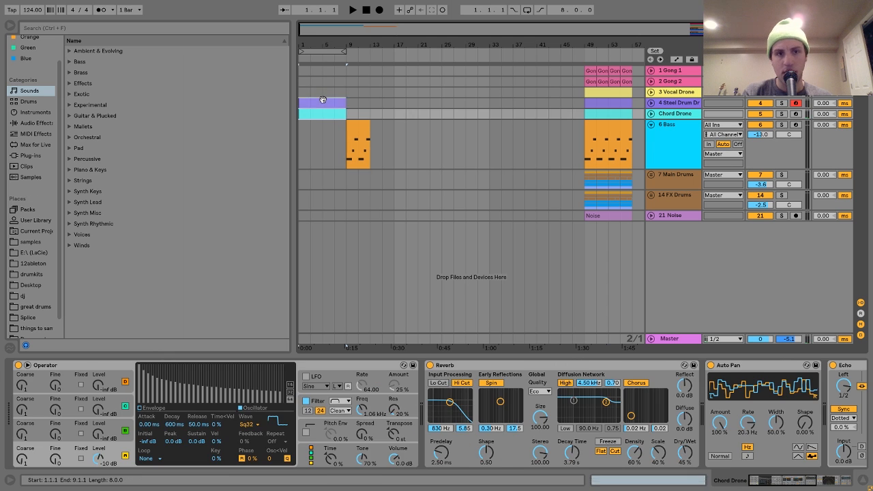
{"action": "key", "text": "ctrl+d"}
Step: In the bass clip at bar 9, delete the higher notes and copy the F0 notes one bar on to fill every bar
{"action": "double_click", "coordinate": [359, 126]}
{"action": "left_click_drag", "start_coordinate": [366, 243], "coordinate": [867, 100]}
{"action": "key", "text": "Delete"}
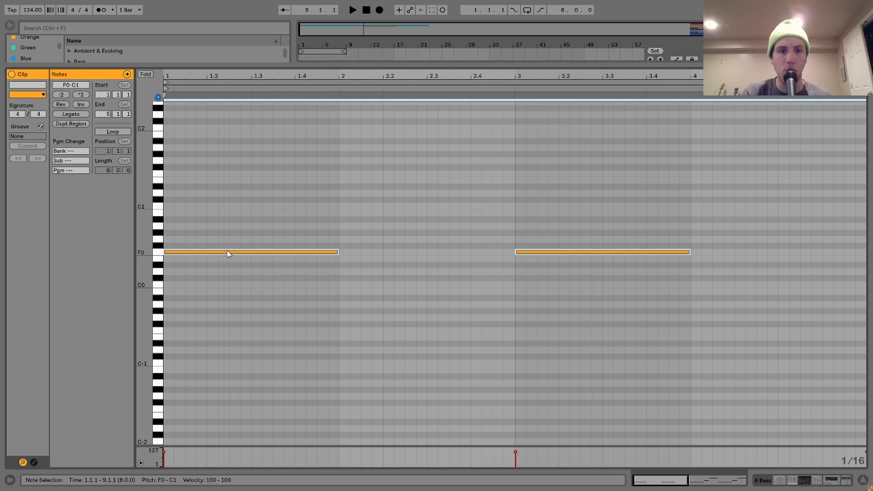
{"action": "key", "text": "ctrl+a"}
{"action": "left_click_drag", "start_coordinate": [226, 253], "coordinate": [404, 257]}
Step: Audition the simplified bass from bar 9 and duplicate its clip to extend it to bar 17
{"action": "key", "text": "space"}
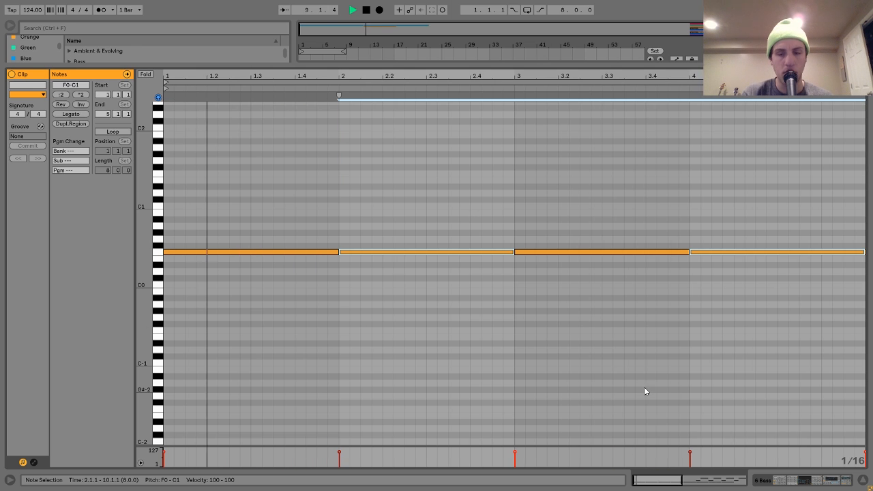
{"action": "left_click", "coordinate": [794, 479]}
{"action": "left_click", "coordinate": [355, 125]}
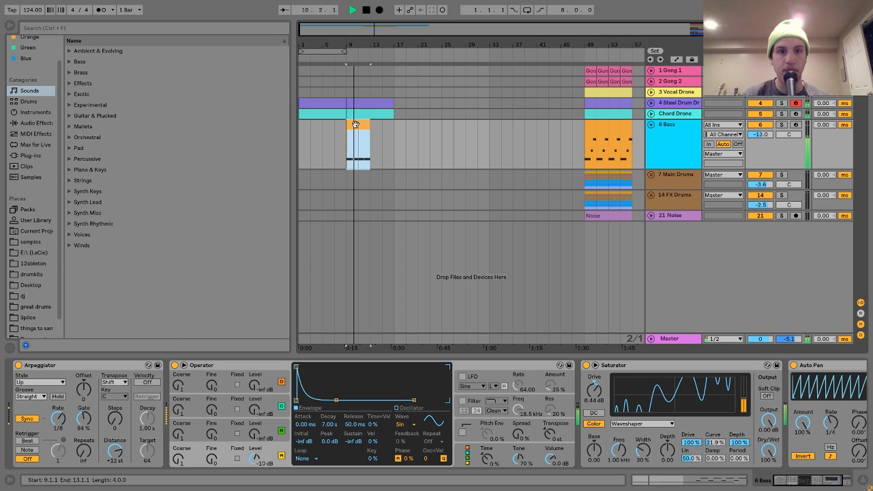
{"action": "key", "text": "ctrl+d"}
{"action": "left_click", "coordinate": [356, 125], "text": "shift"}
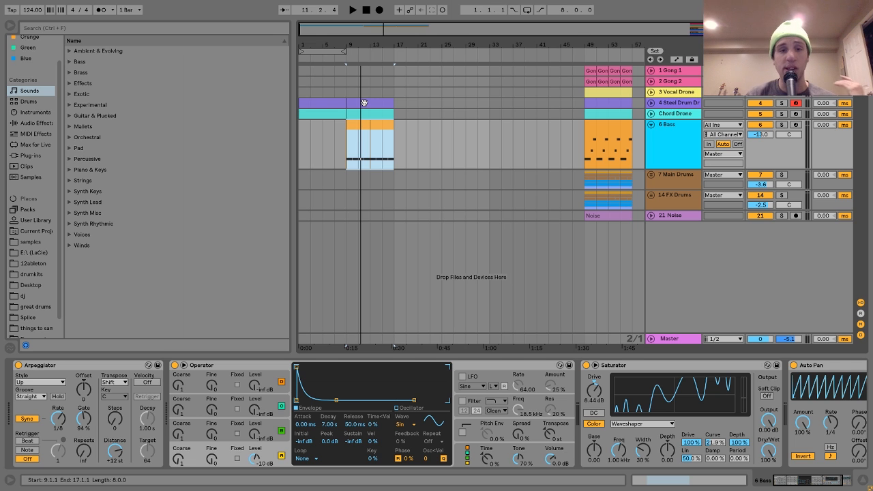
Step: Clear bars 1 to 25 from the Vocal Drone through Bass tracks and turn the Steel Drum Drone's Auto Pan back on
{"action": "left_click", "coordinate": [443, 162]}
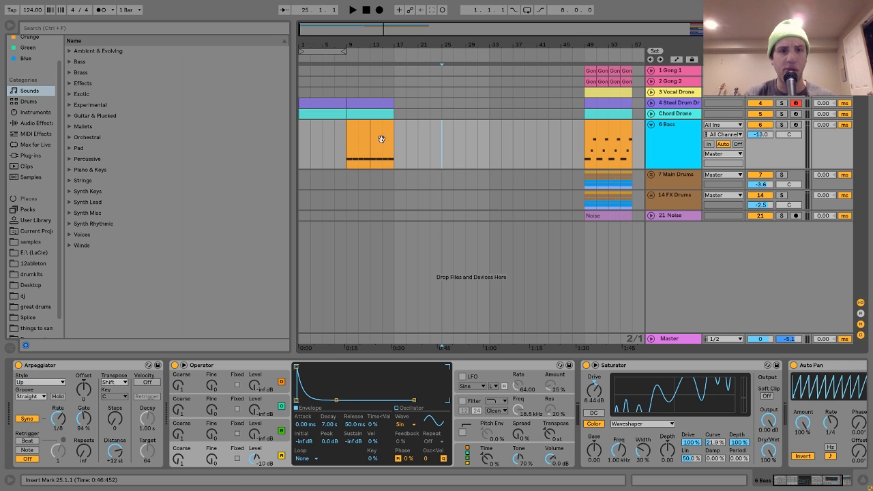
{"action": "left_click", "coordinate": [304, 94], "text": "shift"}
{"action": "key", "text": "Delete"}
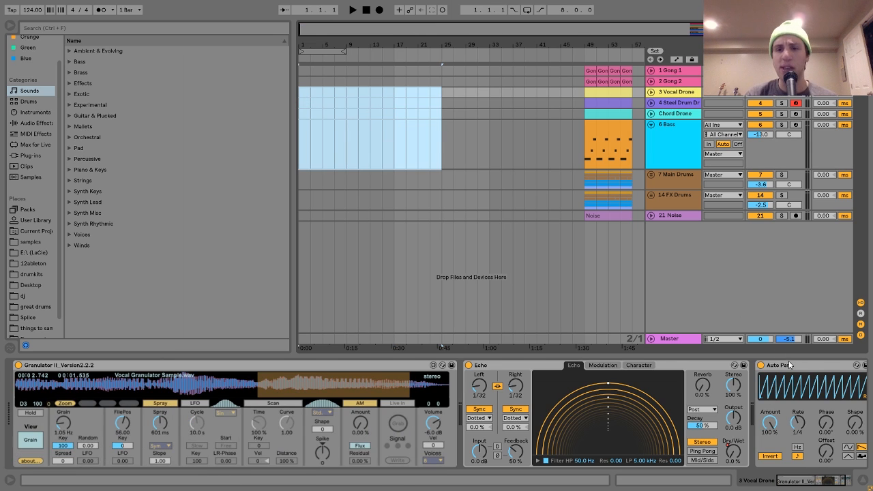
{"action": "left_click", "coordinate": [669, 105]}
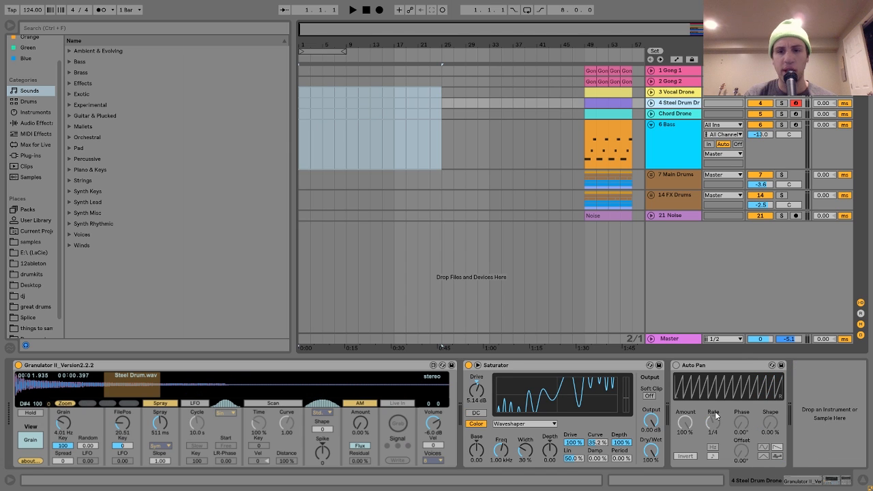
{"action": "left_click", "coordinate": [678, 365]}
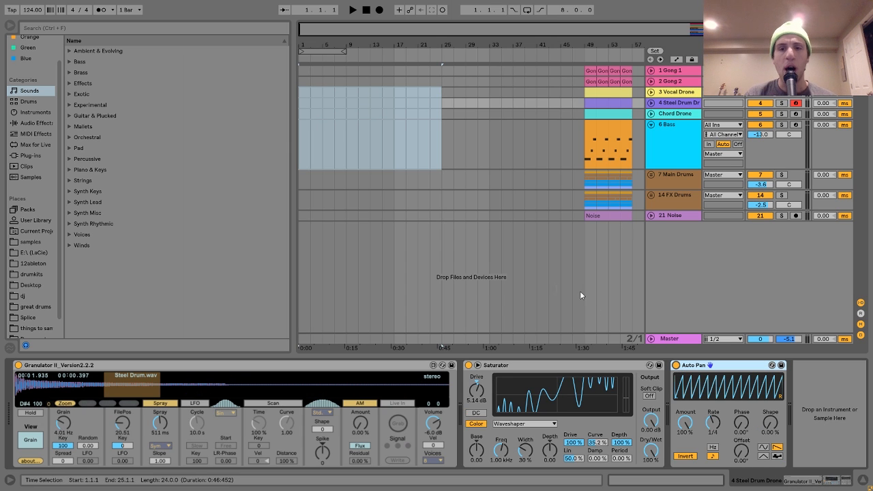
Step: Copy the eight-bar Main Drums and FX Drums clips from bar 49 and paste them at bar 3
{"action": "left_click_drag", "start_coordinate": [586, 183], "coordinate": [630, 196]}
{"action": "key", "text": "ctrl+c"}
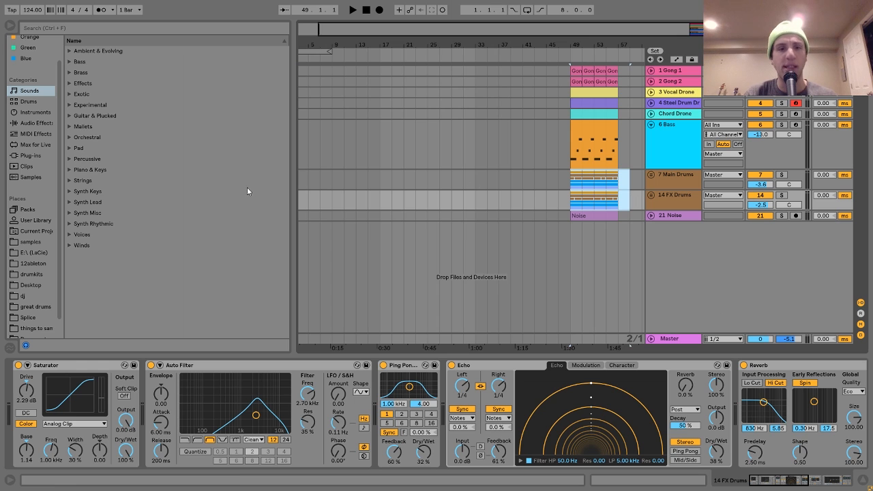
{"action": "left_click", "coordinate": [300, 178]}
{"action": "key", "text": "ctrl+v"}
{"action": "left_click_drag", "start_coordinate": [344, 185], "coordinate": [296, 199]}
{"action": "key", "text": "ctrl+d"}
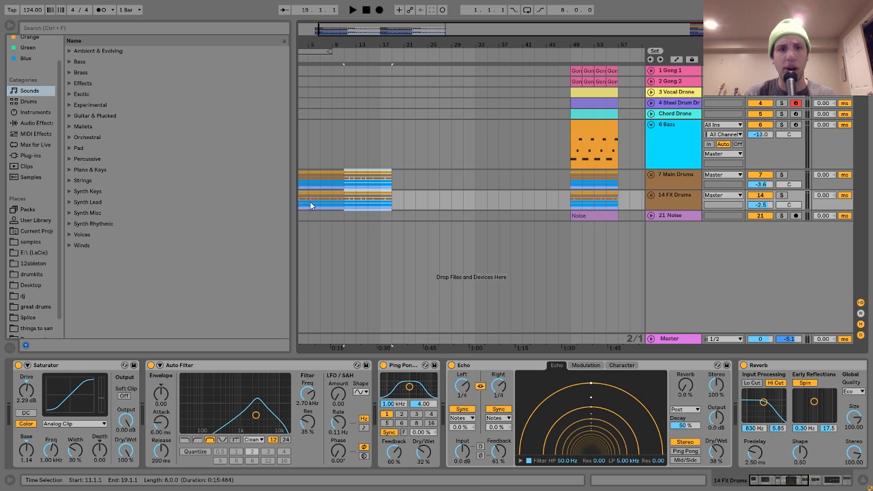
{"action": "key", "text": "ctrl+z"}
Step: Move the copied Main Drums and FX Drums clips to bar 1 and duplicate them to fill bars 9 to 17
{"action": "scroll", "coordinate": [319, 188], "scroll_direction": "left", "scroll_amount": 2}
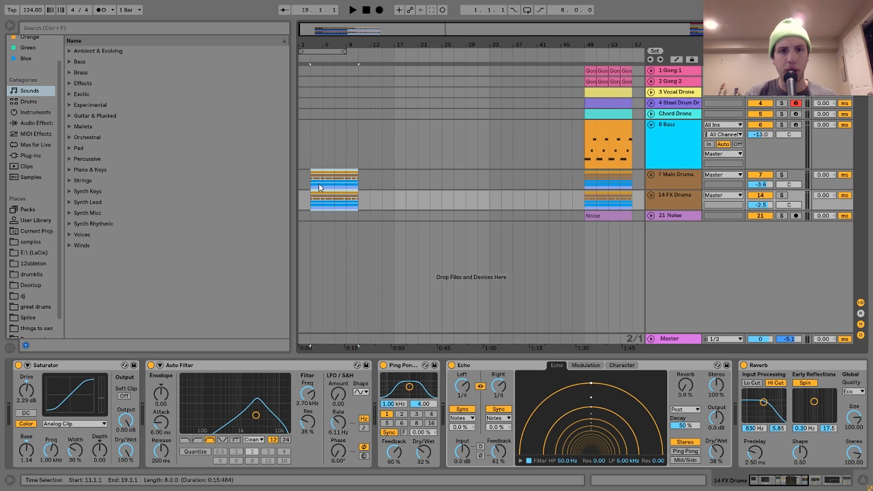
{"action": "left_click_drag", "start_coordinate": [313, 185], "coordinate": [300, 175]}
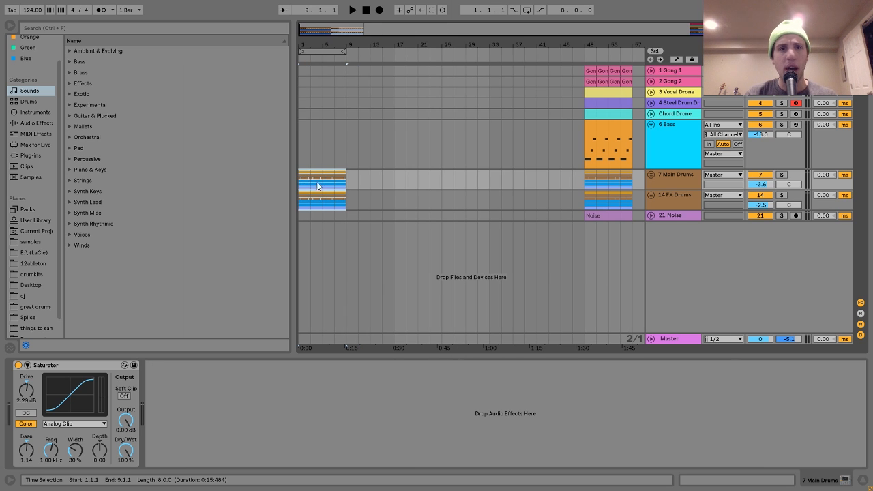
{"action": "key", "text": "ctrl+d"}
Step: Unfold the Main Drums group and deactivate the FX Drums group track
{"action": "left_click", "coordinate": [651, 174]}
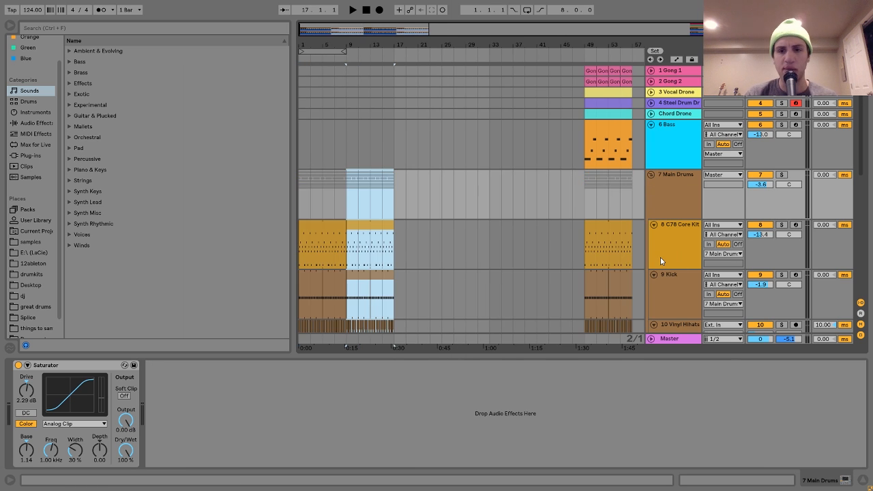
{"action": "scroll", "coordinate": [662, 257], "scroll_direction": "down", "scroll_amount": 3}
{"action": "scroll", "coordinate": [683, 291], "scroll_direction": "down", "scroll_amount": 3}
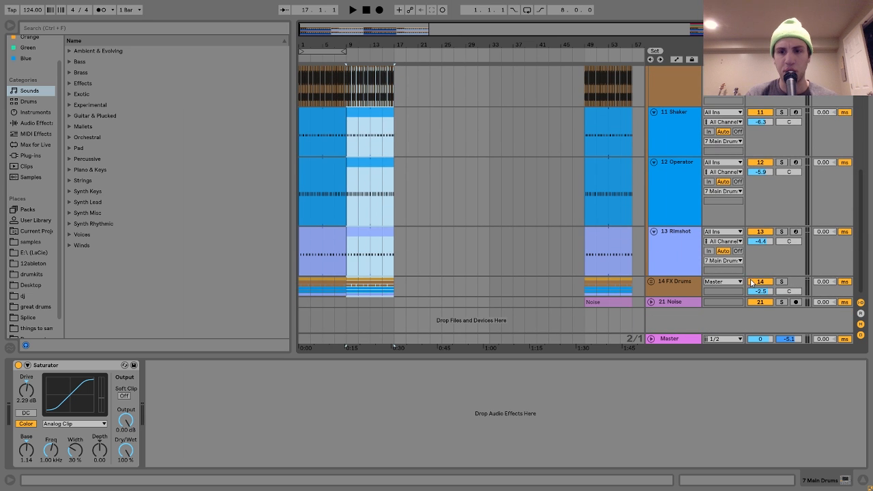
Step: Delete the Shaker and Operator clips in bars 1 to 9
{"action": "left_click", "coordinate": [314, 171]}
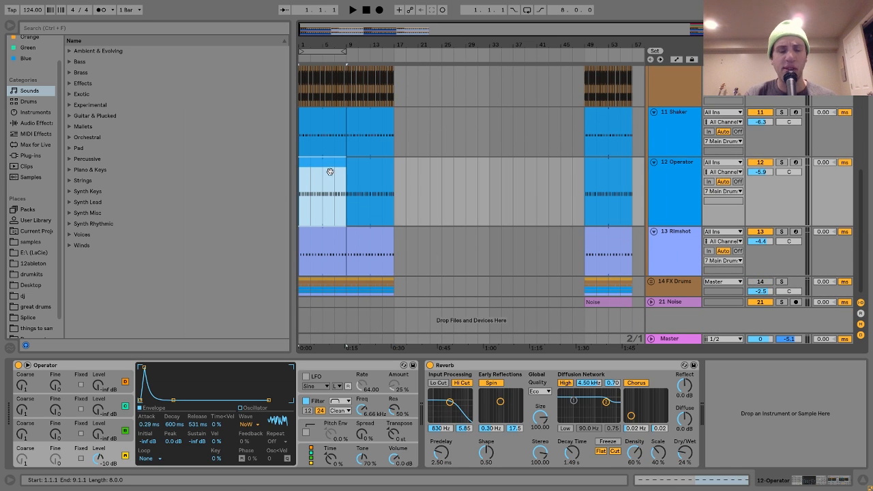
{"action": "left_click", "coordinate": [323, 118], "text": "shift"}
Step: Play back the stripped-down drums from bar 1 and the full drum pattern from bar 9
{"action": "key", "text": "space"}
{"action": "scroll", "coordinate": [324, 120], "scroll_direction": "up", "scroll_amount": 3}
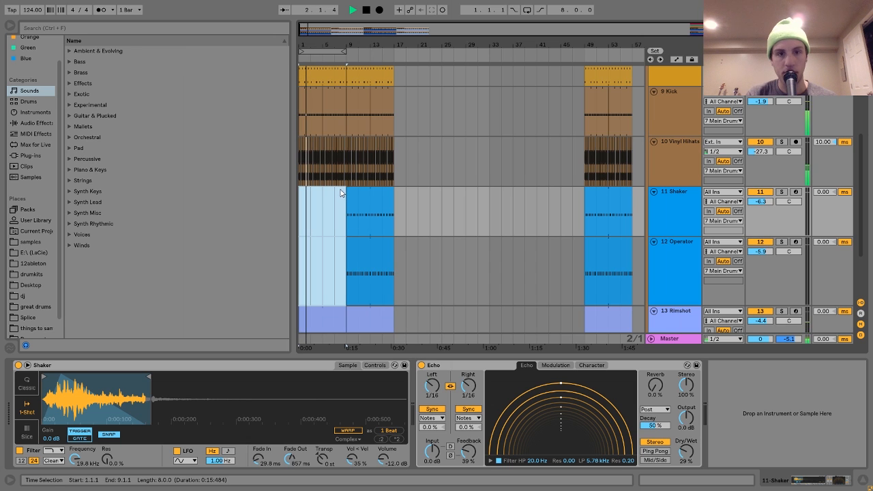
{"action": "key", "text": "space"}
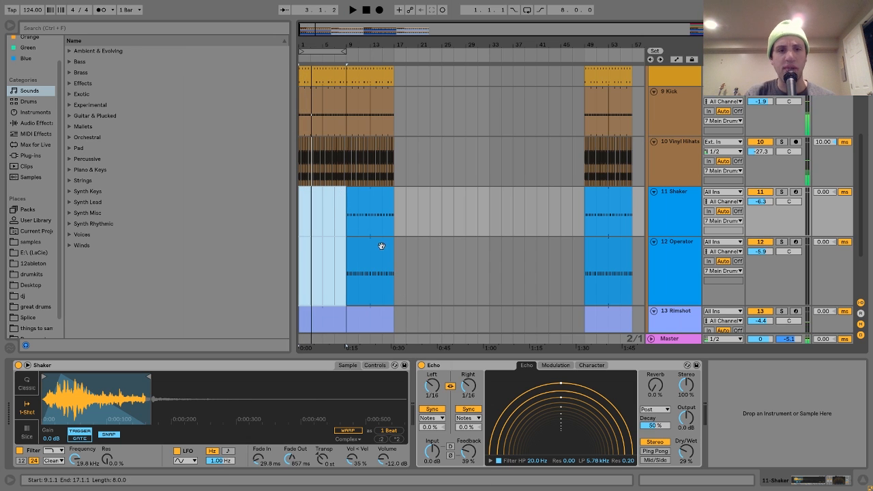
{"action": "left_click", "coordinate": [367, 194]}
{"action": "key", "text": "space"}
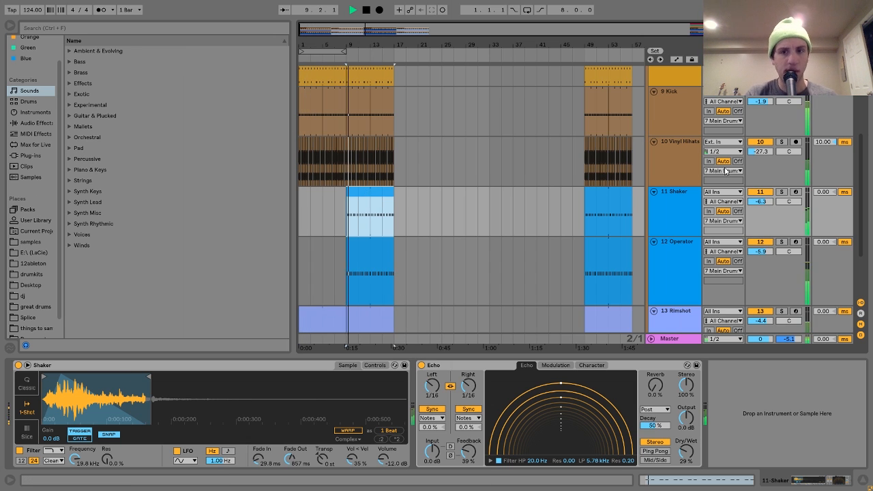
Step: Collapse all tracks inside Main Drums, and fold the Main Drums group along with the Bass track
{"action": "left_click", "coordinate": [687, 196]}
{"action": "key", "text": "ctrl+a"}
{"action": "left_click", "coordinate": [654, 192]}
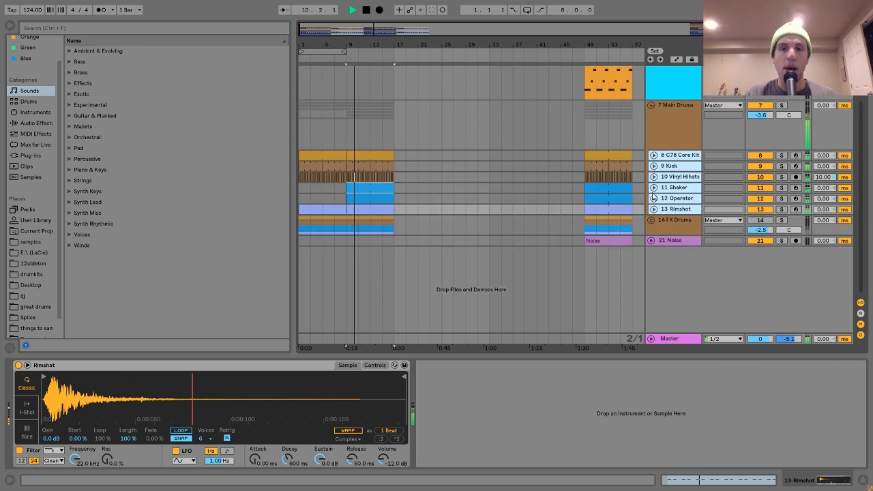
{"action": "scroll", "coordinate": [412, 186], "scroll_direction": "up", "scroll_amount": 2}
{"action": "key", "text": "space"}
{"action": "left_click", "coordinate": [674, 179]}
{"action": "key", "text": "ctrl+a"}
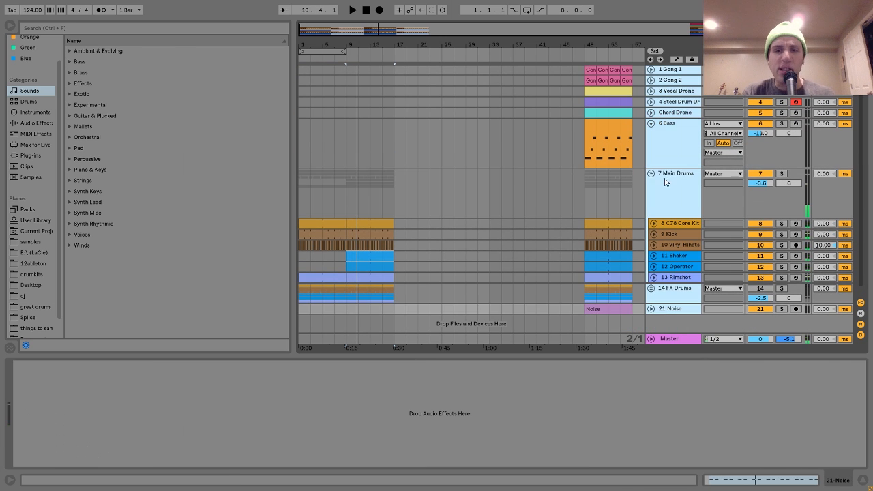
{"action": "left_click", "coordinate": [650, 173]}
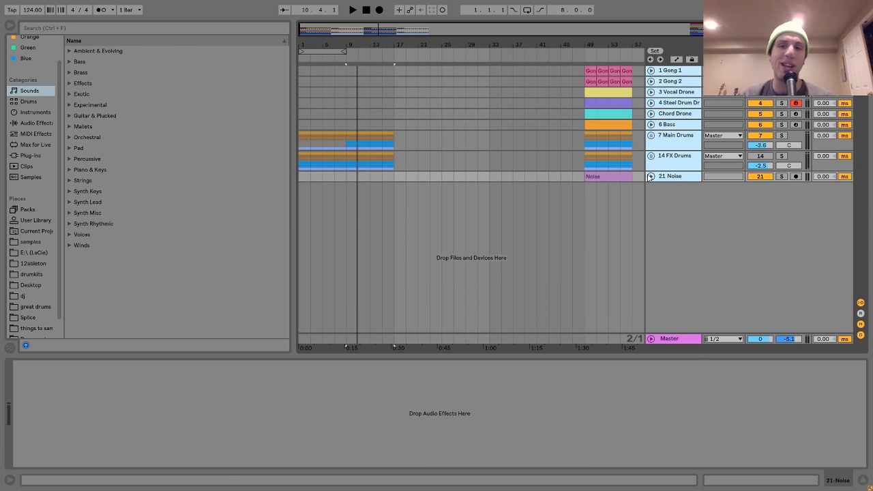
Step: Copy the Steel Drum Drone clip from bar 49 to bar 1 and duplicate it to fill bars 9 to 17
{"action": "left_click", "coordinate": [609, 105]}
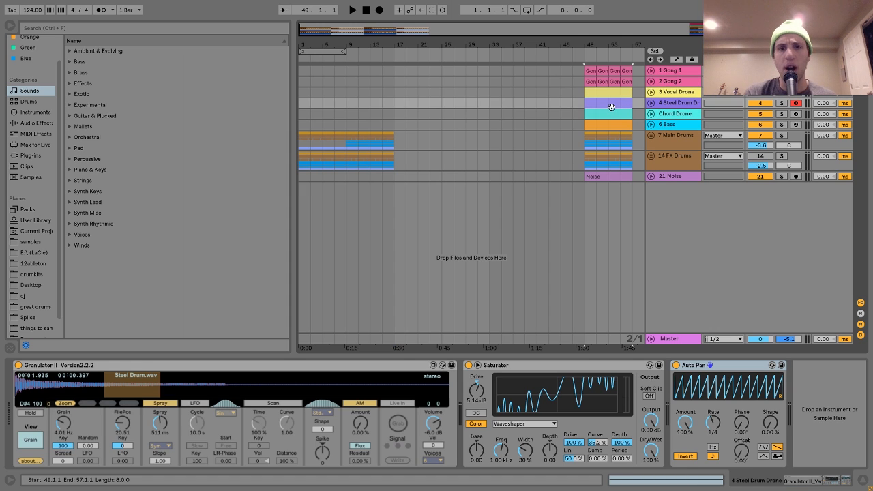
{"action": "left_click_drag", "start_coordinate": [612, 107], "coordinate": [322, 102]}
{"action": "key", "text": "space"}
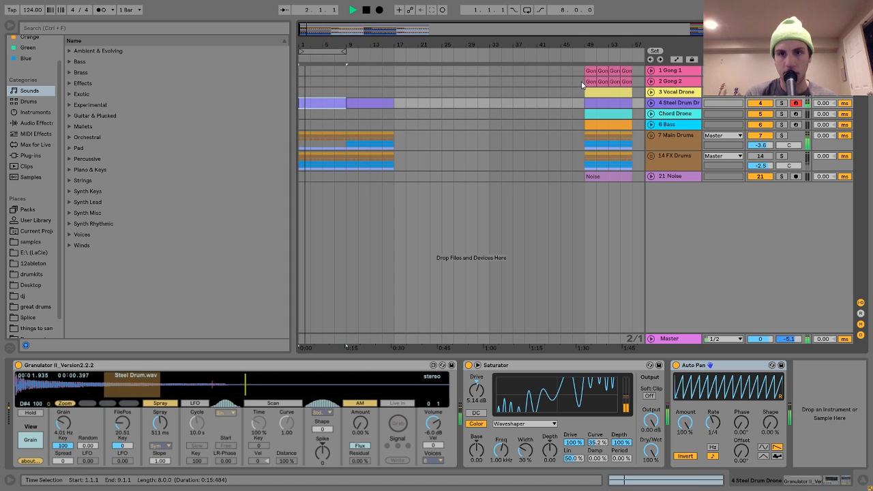
Step: Copy the Gong 1 and Gong 2 clips from bar 49 to bar 9 and play back the result
{"action": "left_click", "coordinate": [633, 69]}
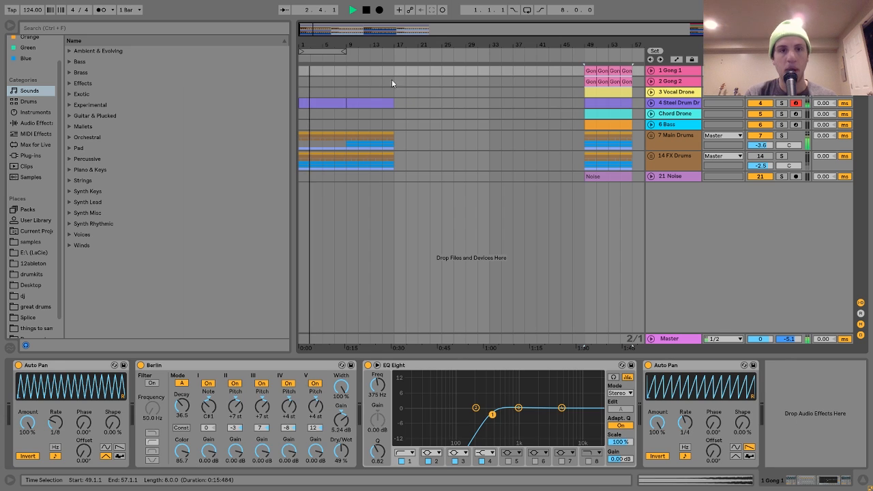
{"action": "left_click", "coordinate": [346, 71]}
{"action": "key", "text": "ctrl+v"}
{"action": "key", "text": "space"}
{"action": "key", "text": "space"}
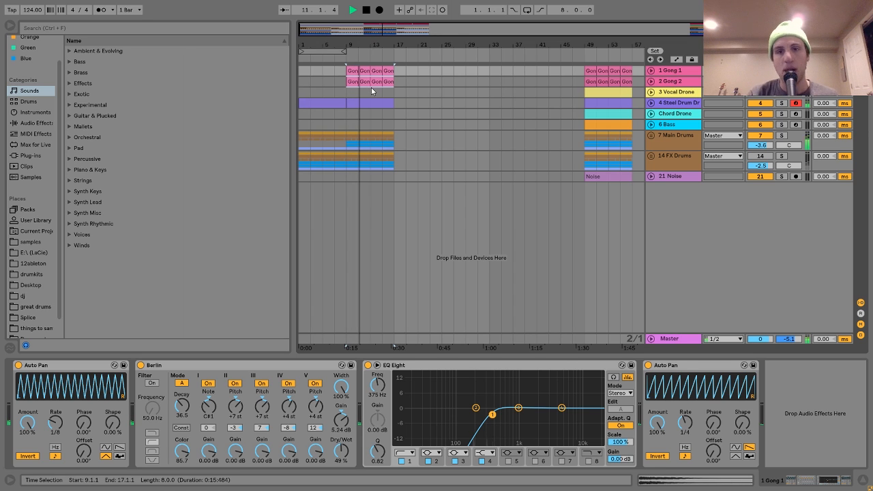
{"action": "key", "text": "space"}
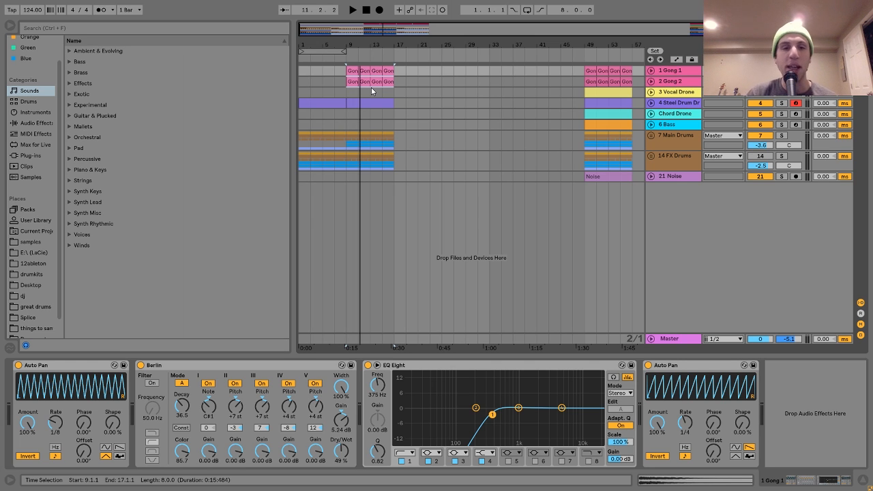
Step: Delete all clips on every track in bars 1 to 23, keeping only the main loop at bar 49
{"action": "left_click_drag", "start_coordinate": [425, 70], "coordinate": [254, 205]}
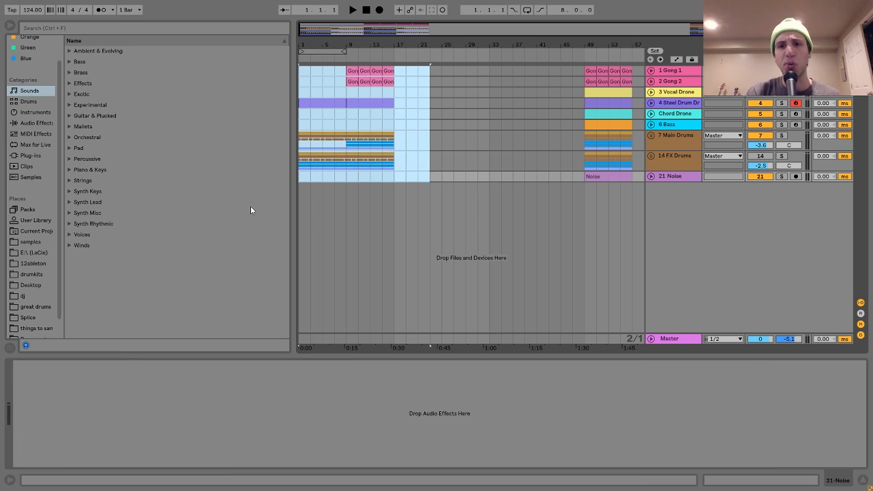
{"action": "key", "text": "Delete"}
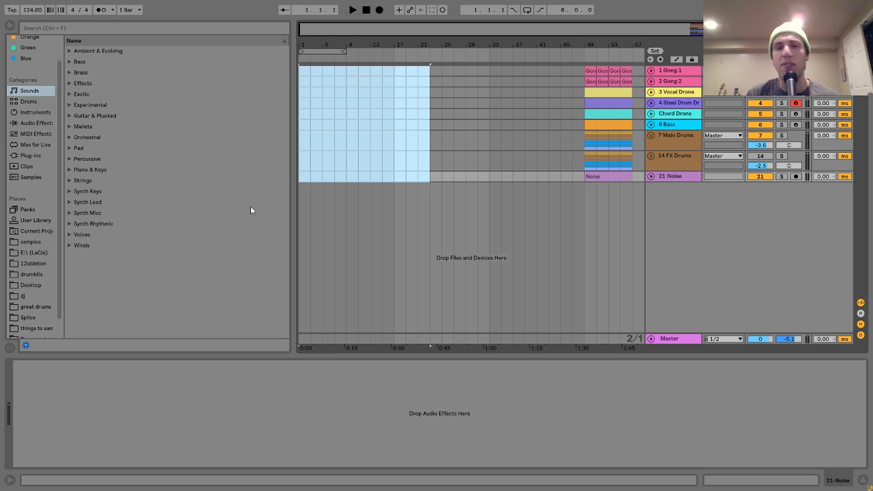
Step: Loop the eight-bar section at bars 49 to 57 and play it back
{"action": "left_click", "coordinate": [602, 89]}
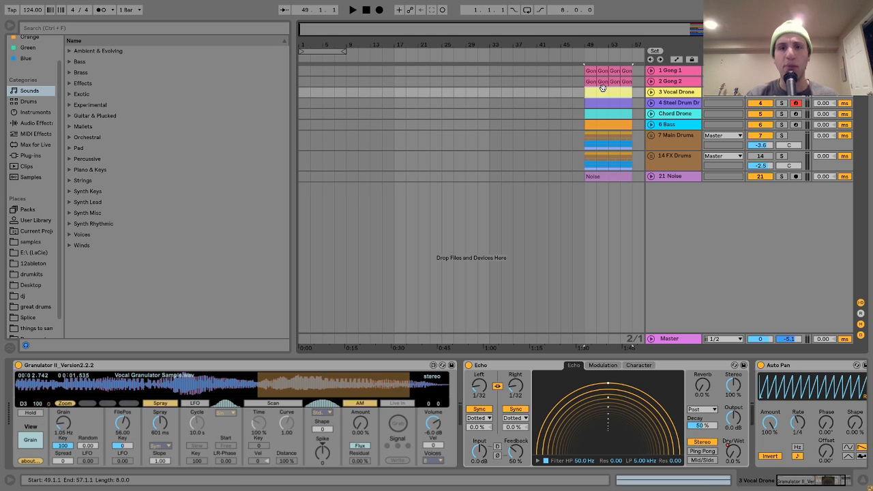
{"action": "key", "text": "ctrl+l"}
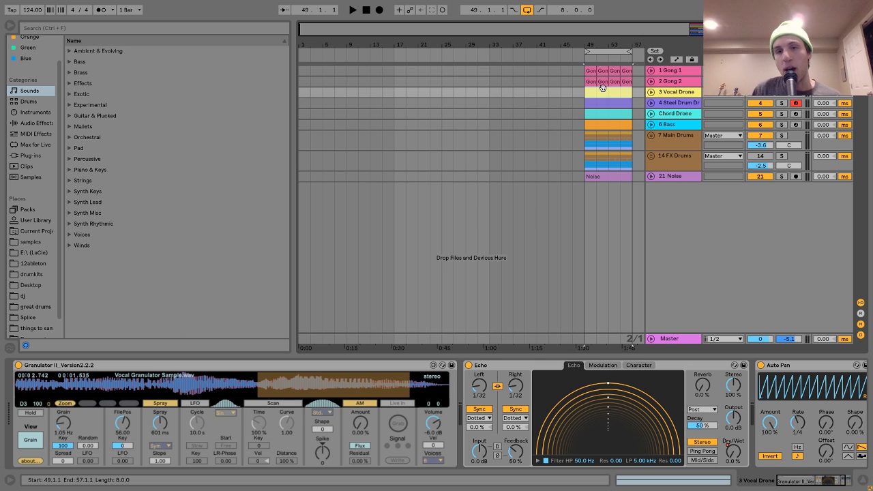
{"action": "key", "text": "space"}
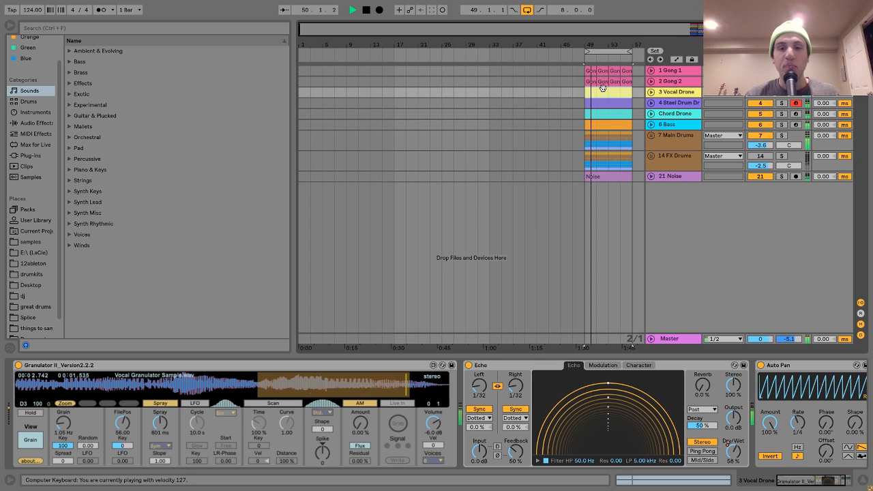
{"action": "key", "text": "space"}
{"action": "key", "text": "space"}
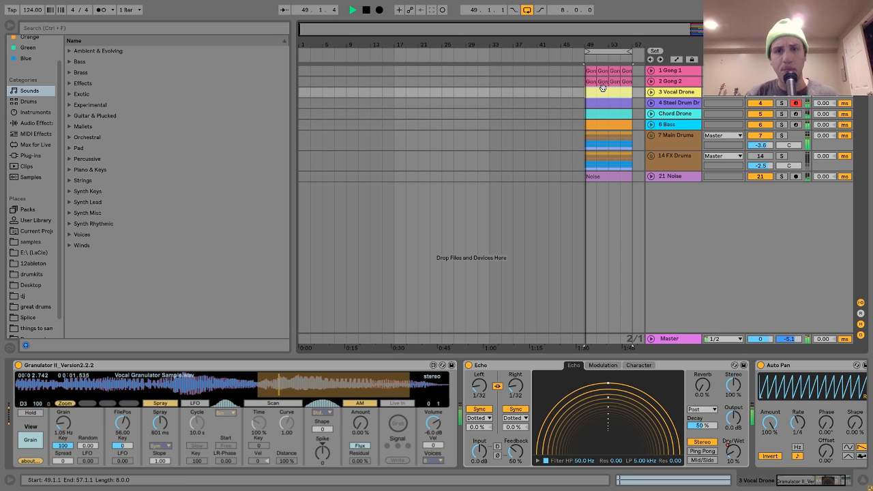
Step: Audition individual tracks of the loop, including the Bass, by soloing them, and clear the solos
{"action": "left_click", "coordinate": [668, 70]}
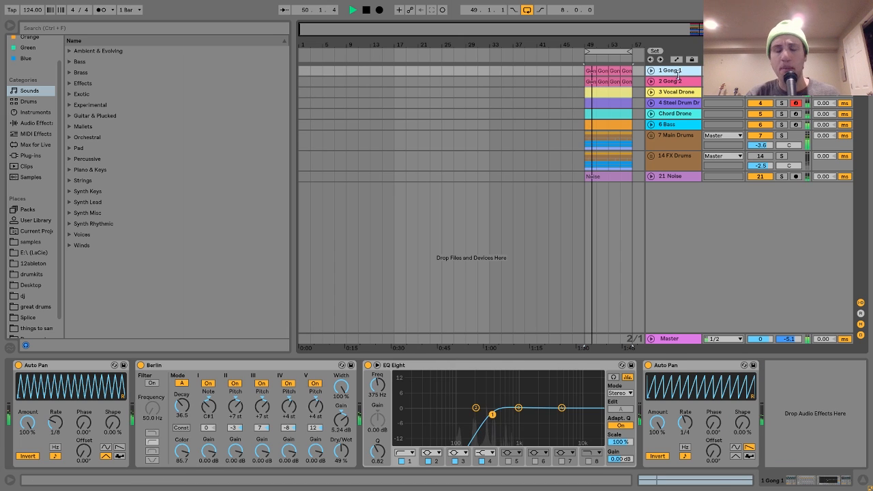
{"action": "key", "text": "space"}
{"action": "key", "text": "space"}
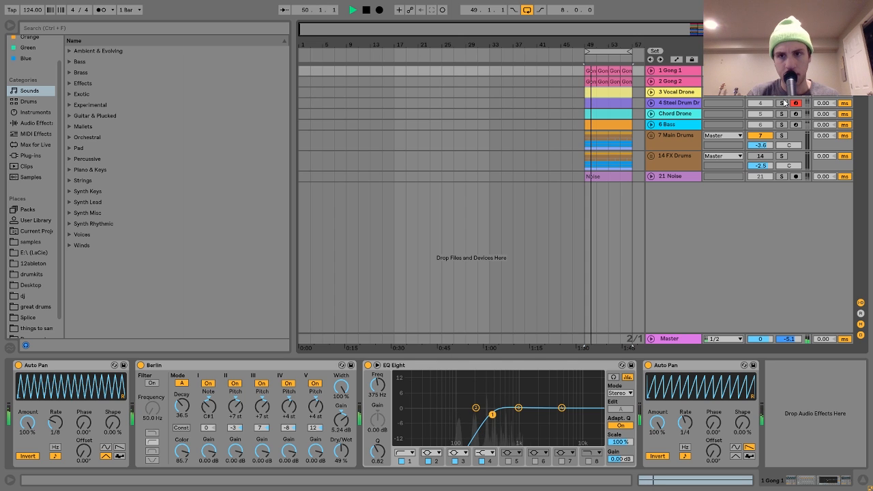
{"action": "key", "text": "space"}
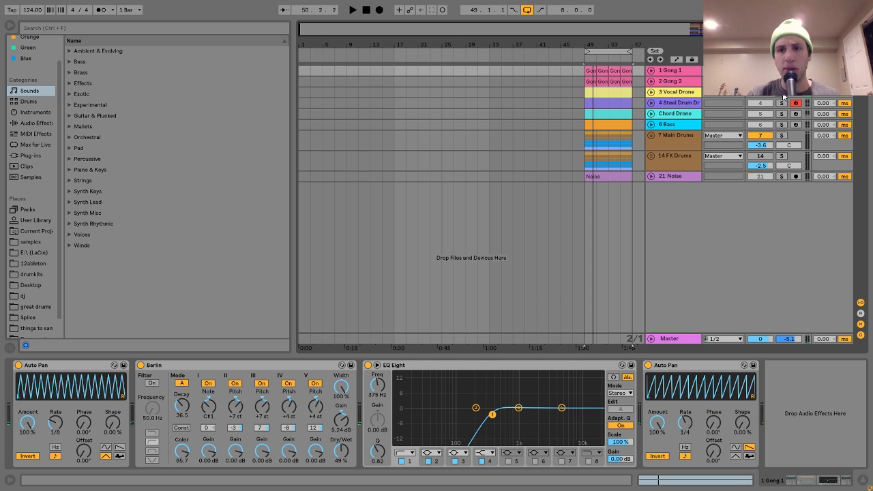
{"action": "key", "text": "space"}
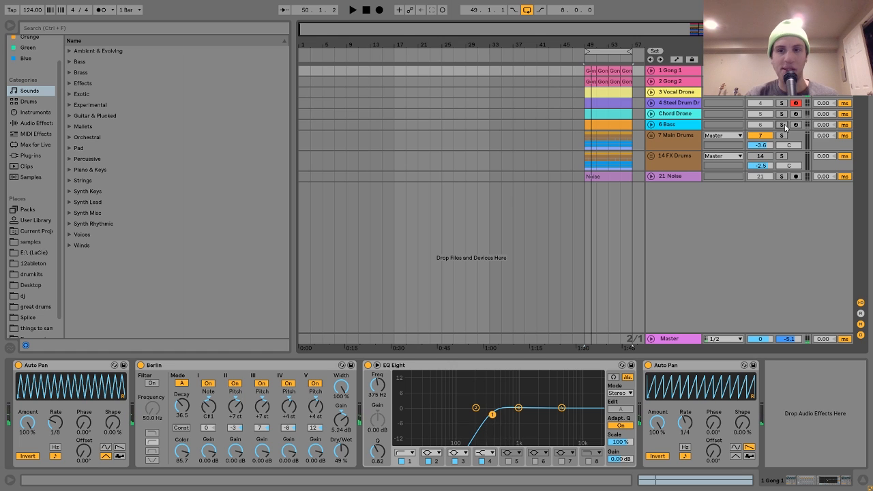
{"action": "left_click", "coordinate": [782, 125]}
{"action": "key", "text": "space"}
{"action": "left_click", "coordinate": [784, 127]}
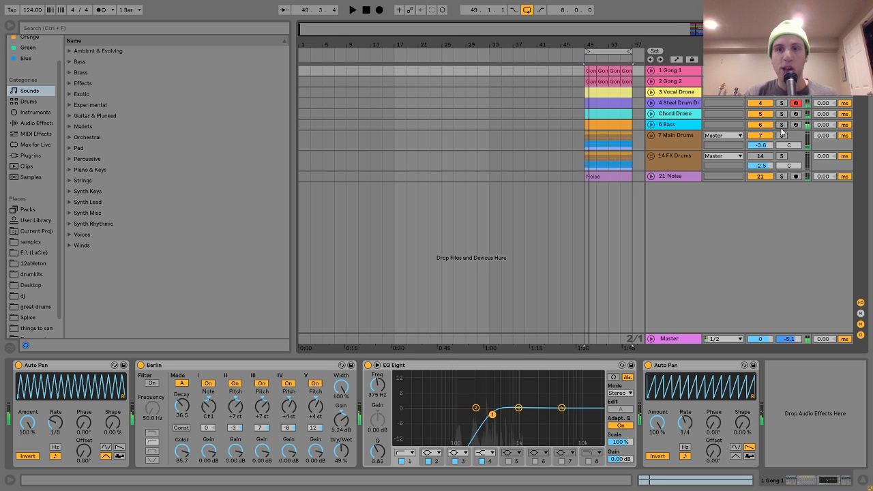
Step: Copy the Gong 1, Gong 2 and Vocal Drone clips from bar 49 to bar 25 and duplicate them up to bar 49
{"action": "left_click", "coordinate": [616, 90]}
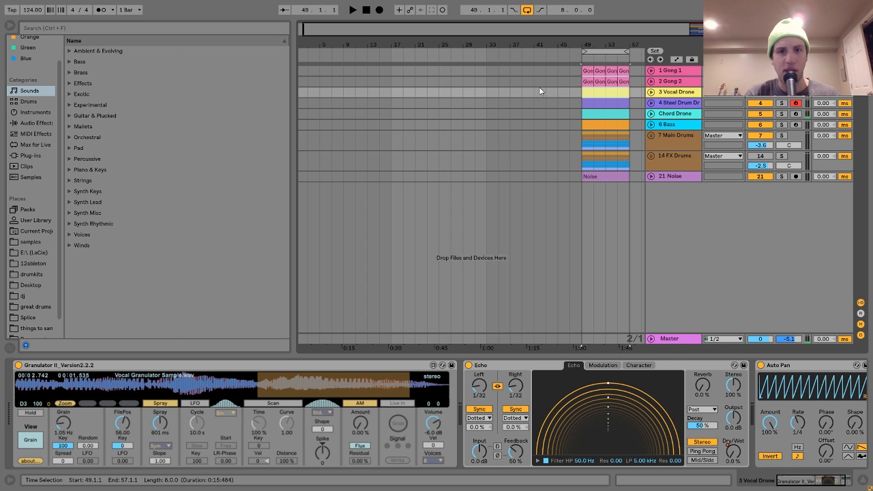
{"action": "left_click", "coordinate": [438, 70]}
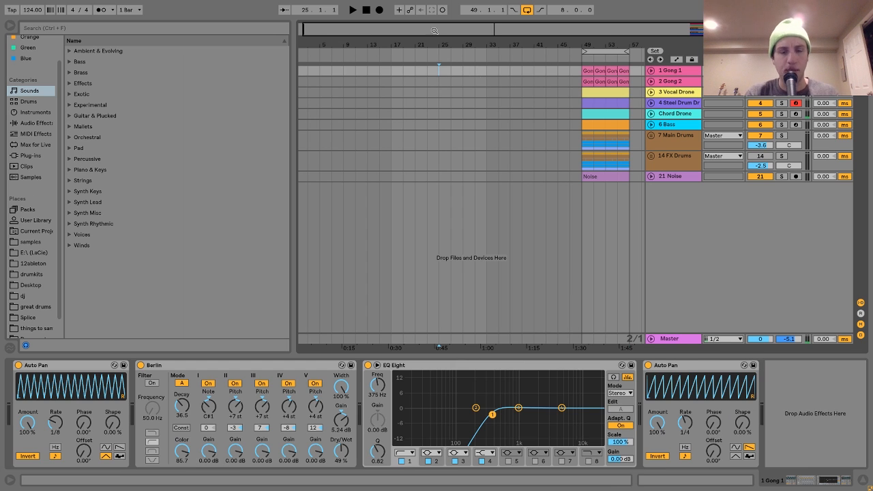
{"action": "key", "text": "ctrl+v"}
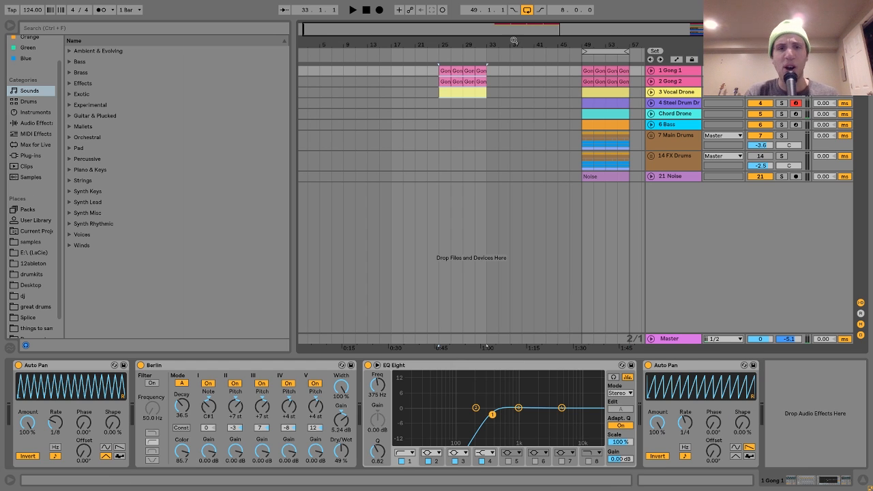
{"action": "key", "text": "space"}
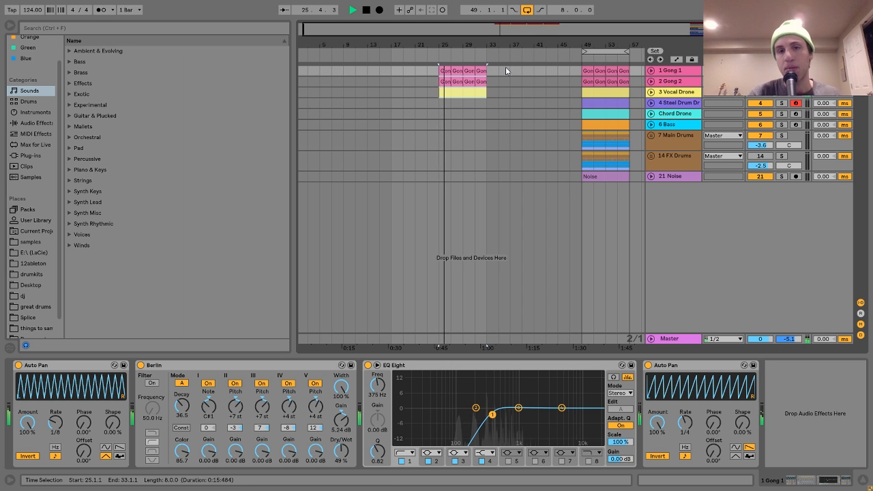
{"action": "key", "text": "ctrl+d"}
{"action": "key", "text": "ctrl+d"}
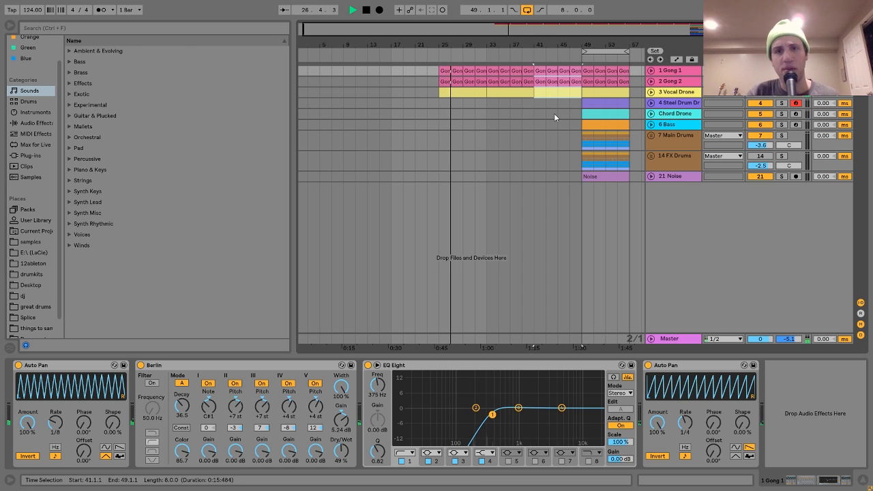
Step: Copy the eight-bar Bass clip from bar 49 to bar 33 and play back the section where the bass enters
{"action": "left_click", "coordinate": [613, 114]}
{"action": "left_click", "coordinate": [607, 123]}
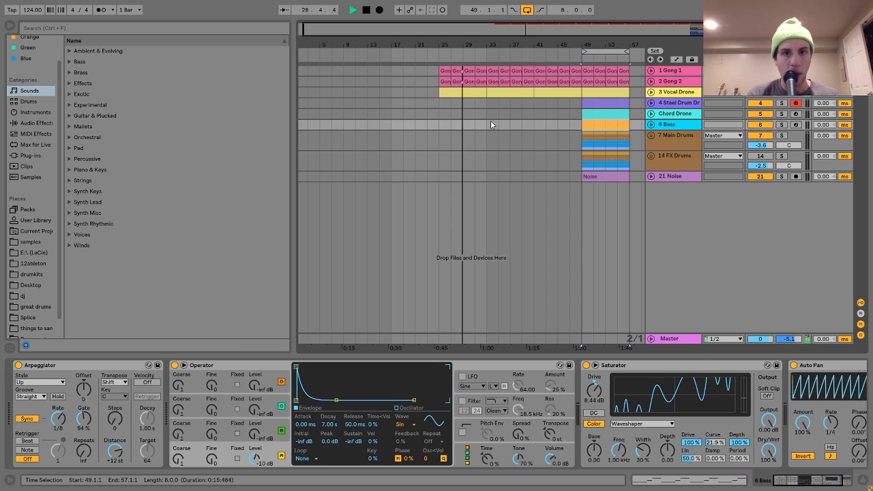
{"action": "left_click", "coordinate": [489, 125]}
{"action": "key", "text": "space"}
{"action": "key", "text": "ctrl+v"}
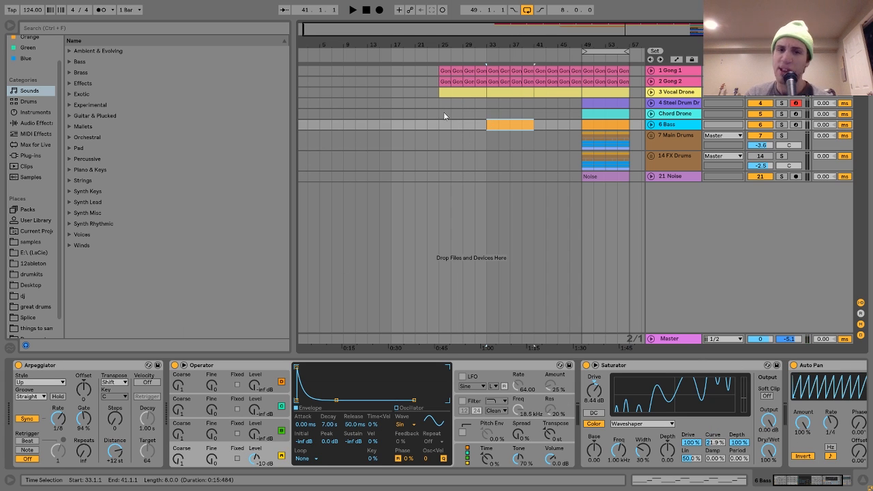
{"action": "left_click", "coordinate": [526, 134]}
{"action": "key", "text": "space"}
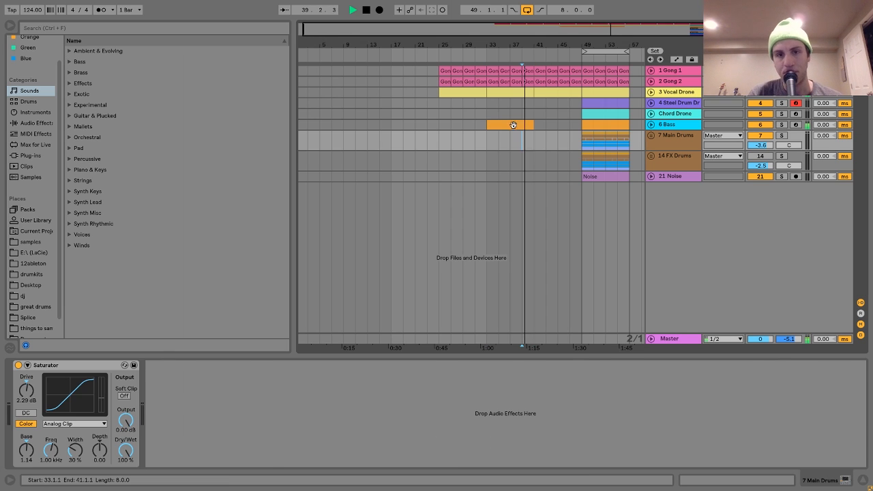
{"action": "left_click", "coordinate": [513, 125]}
{"action": "key", "text": "space"}
{"action": "key", "text": "space"}
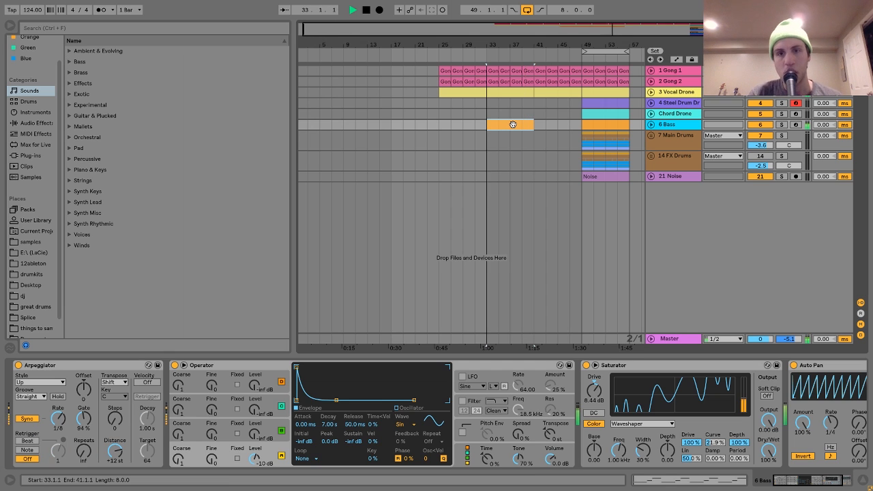
Step: Copy the Steel Drum Drone and Chord Drone clips to bar 41, extend the Bass through bars 41 to 49, and play back the section
{"action": "left_click", "coordinate": [604, 113]}
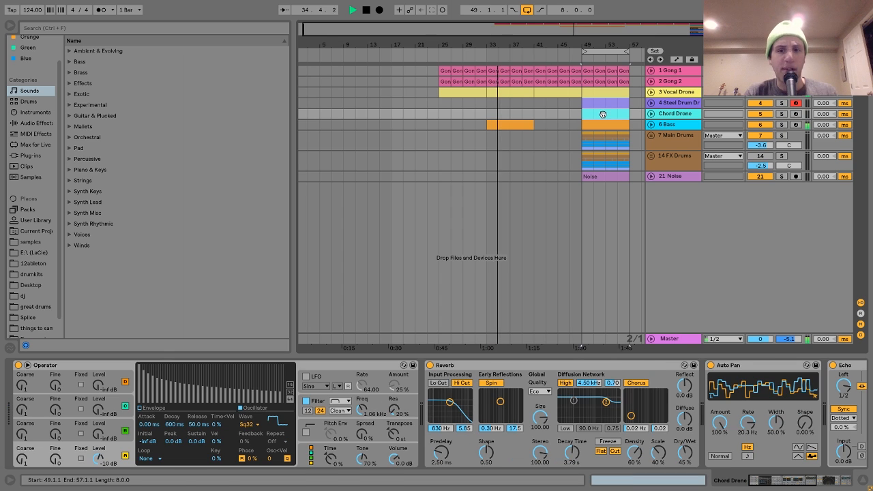
{"action": "left_click", "coordinate": [533, 104]}
{"action": "key", "text": "ctrl+v"}
{"action": "left_click_drag", "start_coordinate": [520, 122], "coordinate": [565, 121]}
{"action": "key", "text": "space"}
{"action": "key", "text": "space"}
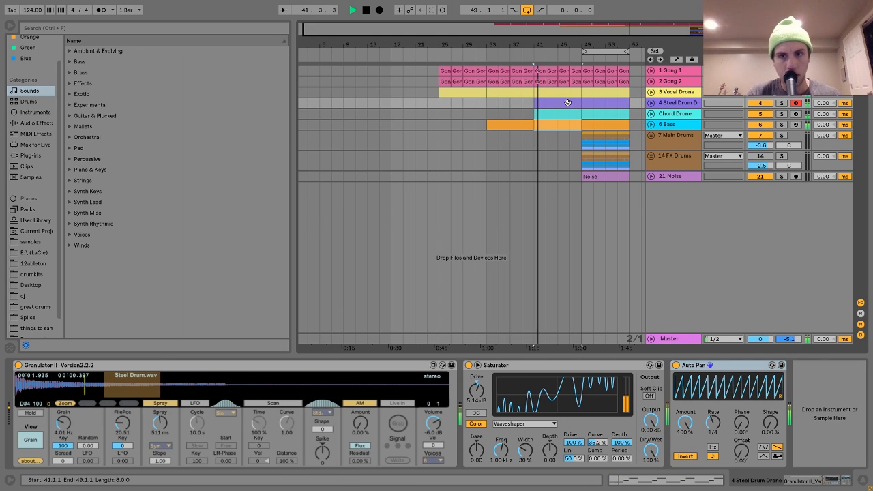
{"action": "key", "text": "space"}
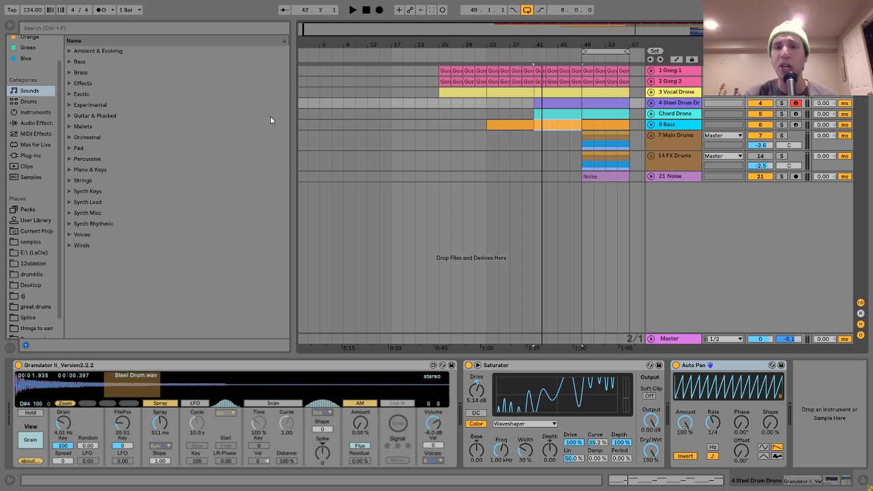
Step: Show the Vocal Drone track's Echo Dry/Wet automation, solo the track, and play it back from bar 25
{"action": "left_click", "coordinate": [651, 91]}
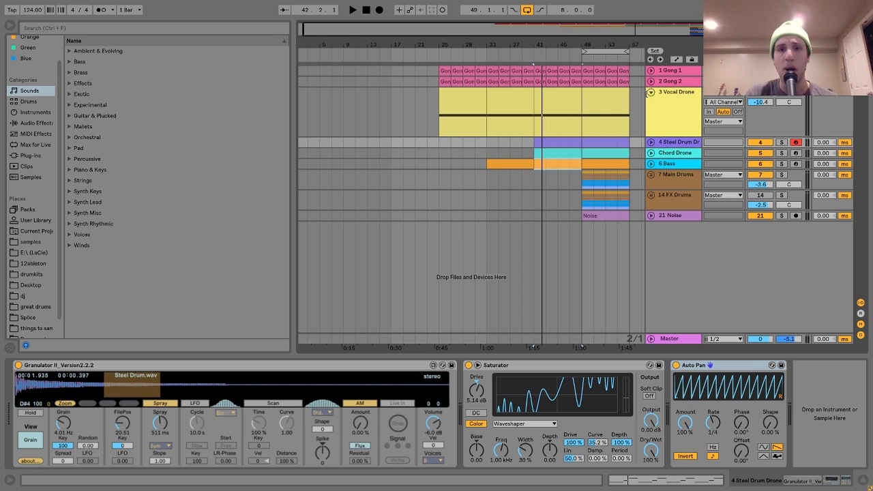
{"action": "left_click", "coordinate": [462, 98]}
{"action": "key", "text": "a"}
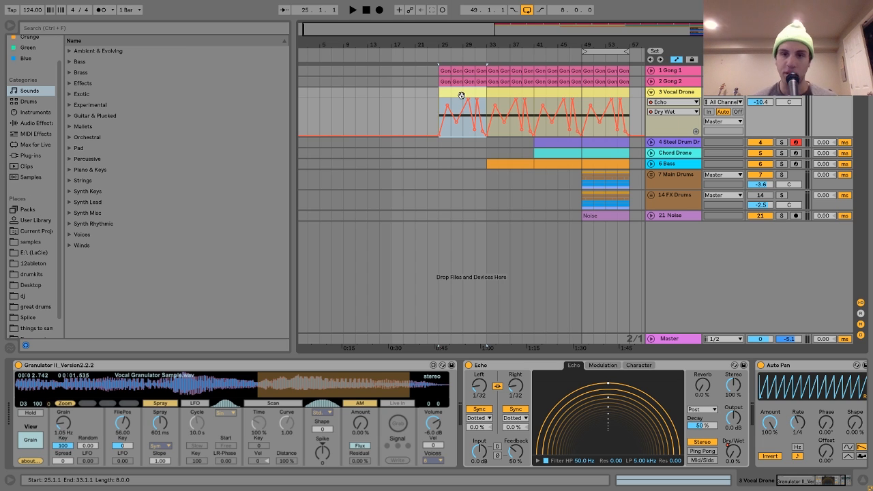
{"action": "left_click", "coordinate": [785, 92]}
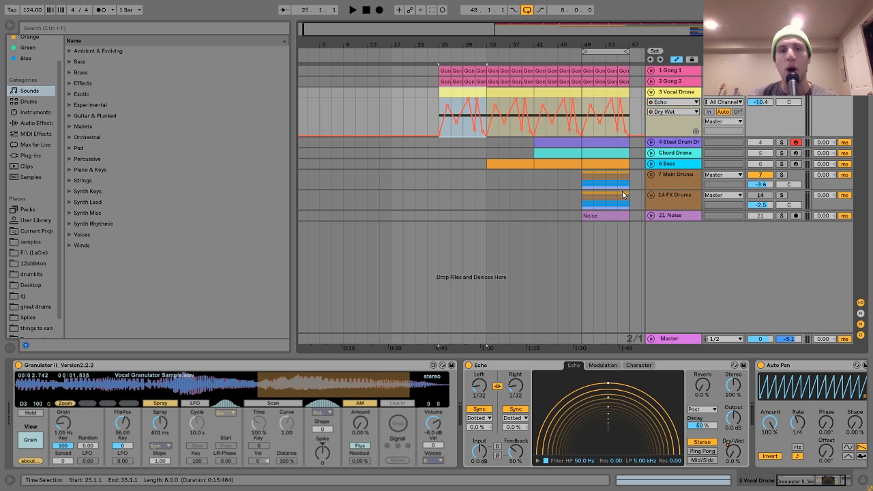
{"action": "left_click", "coordinate": [522, 379]}
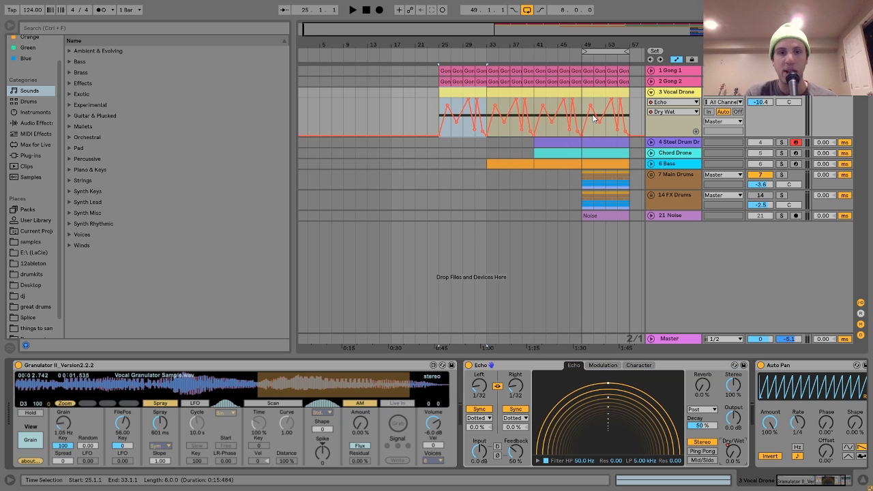
{"action": "key", "text": "space"}
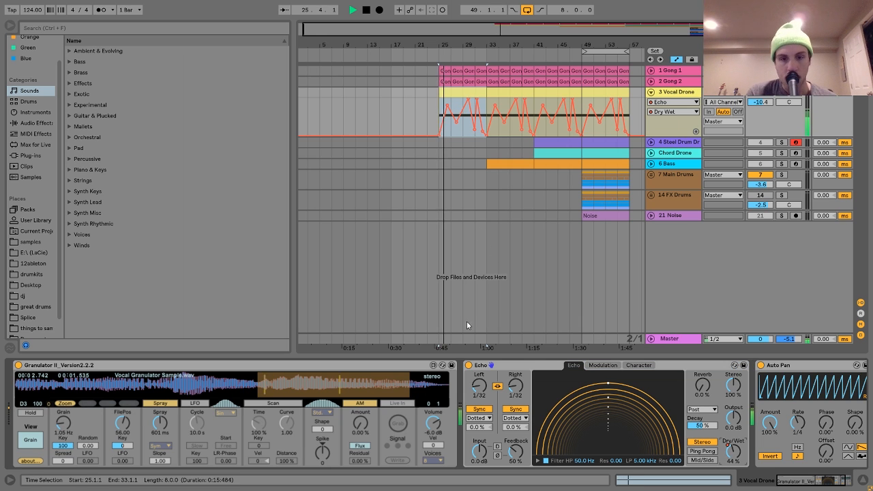
{"action": "key", "text": "space"}
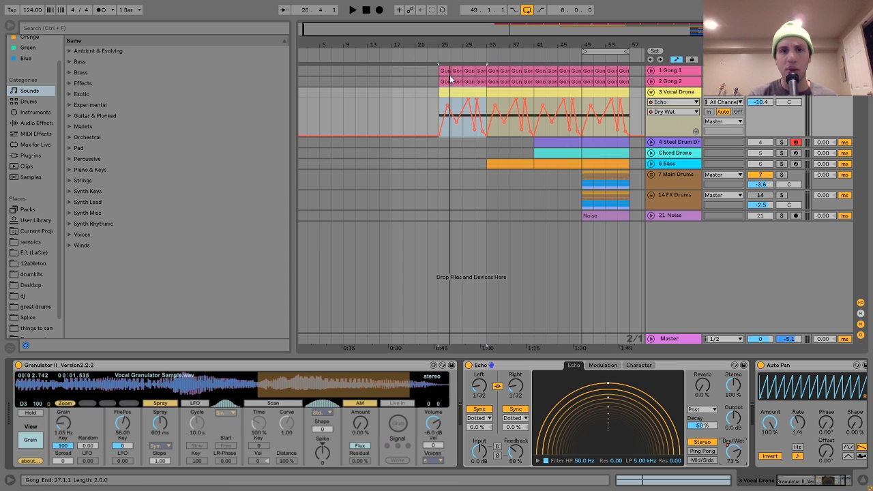
Step: Reshape the Vocal Drone's Echo Dry/Wet automation into one gradual rise per eight-bar section before bar 49, and audition it from bar 25
{"action": "left_click_drag", "start_coordinate": [467, 30], "coordinate": [467, 17]}
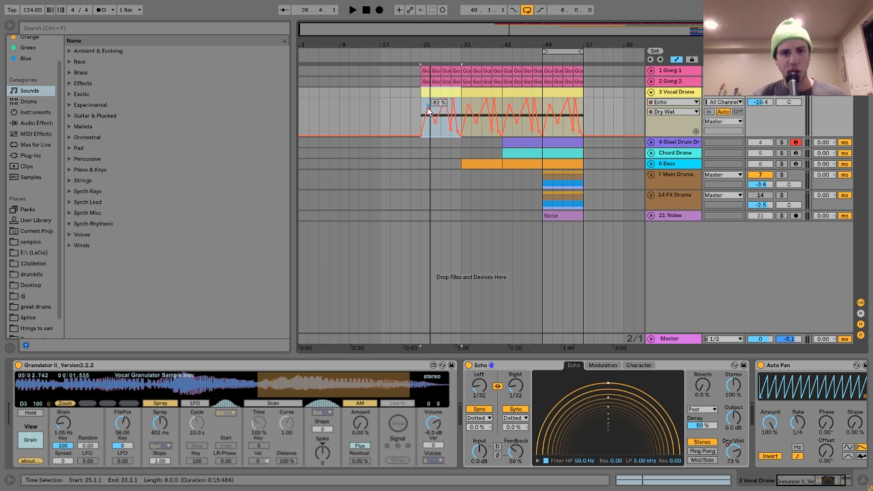
{"action": "left_click_drag", "start_coordinate": [428, 110], "coordinate": [452, 129]}
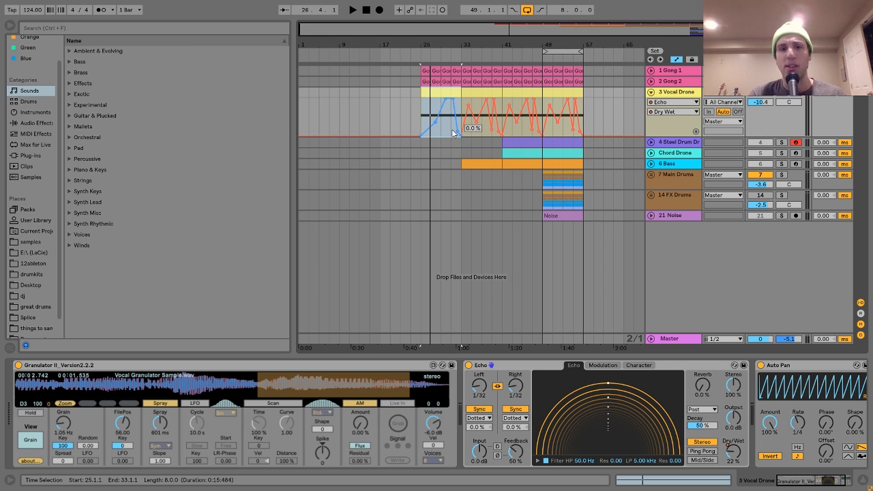
{"action": "left_click", "coordinate": [462, 138]}
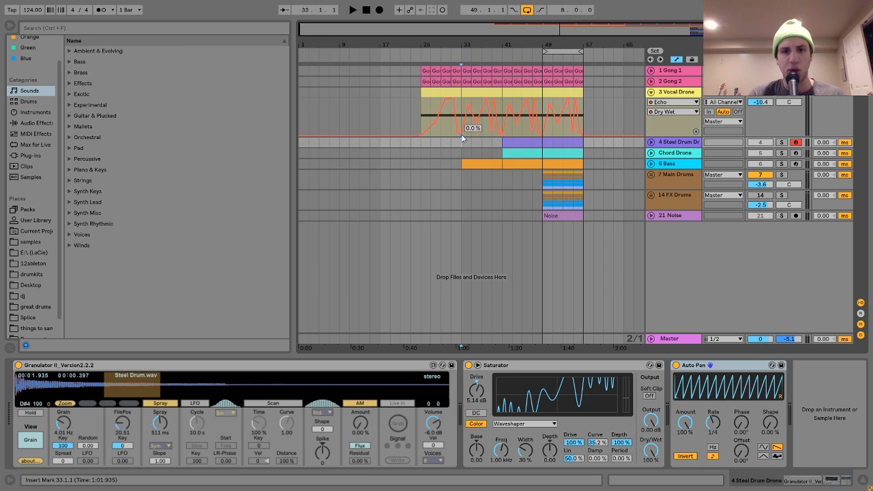
{"action": "left_click", "coordinate": [468, 110]}
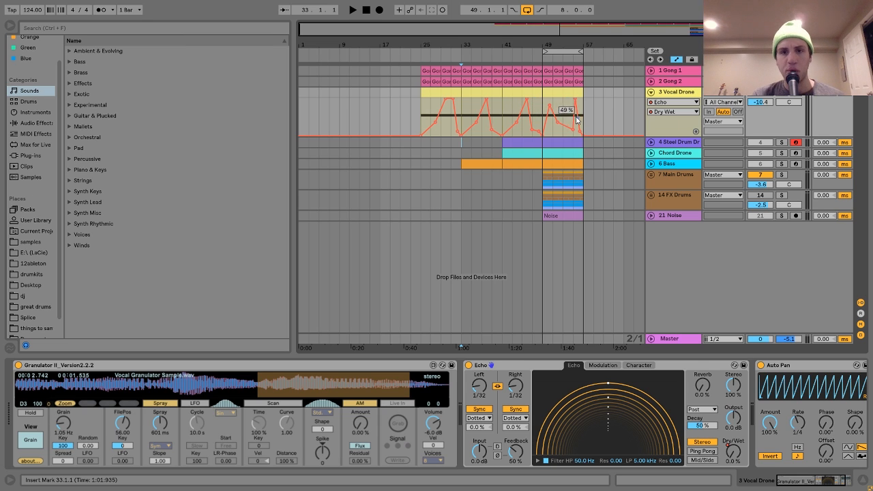
{"action": "left_click", "coordinate": [421, 116]}
{"action": "key", "text": "space"}
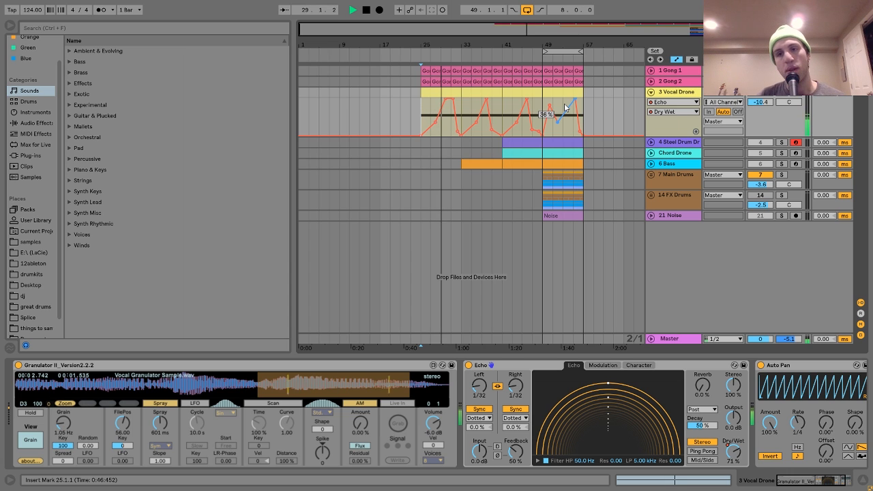
{"action": "left_click", "coordinate": [783, 92]}
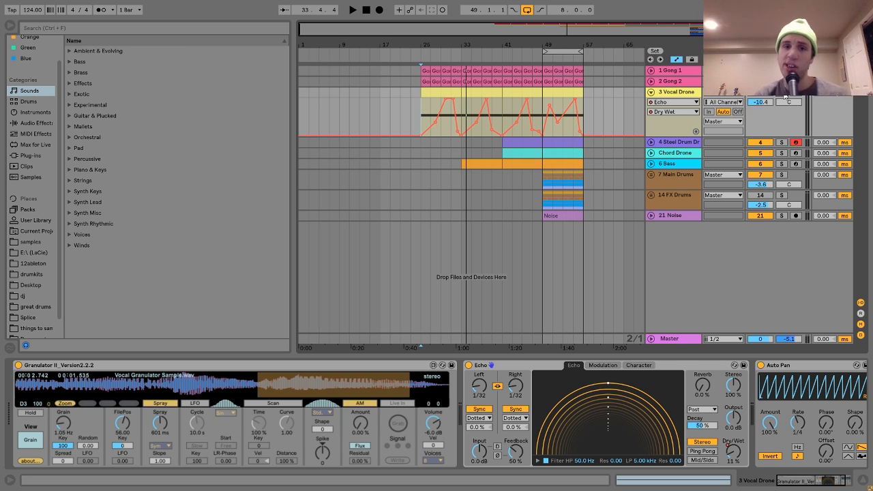
Step: Unfold and solo the Bass track and select its clip starting at bar 33
{"action": "left_click", "coordinate": [668, 163]}
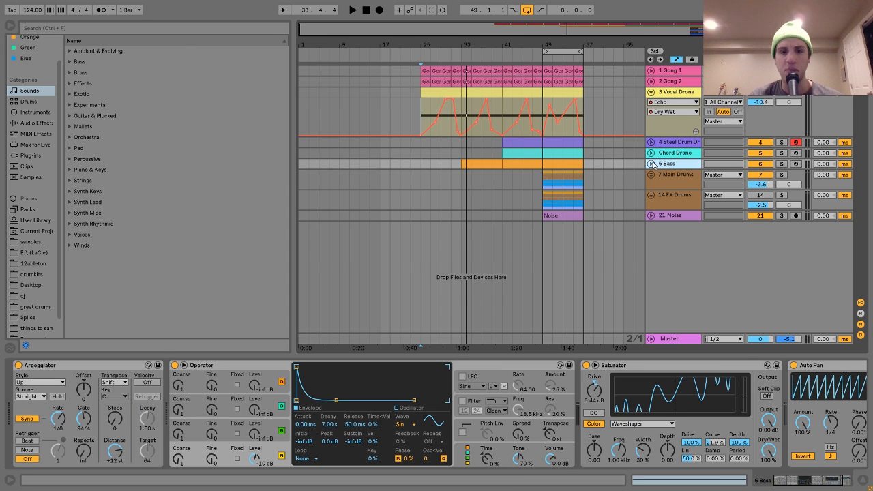
{"action": "left_click", "coordinate": [651, 165]}
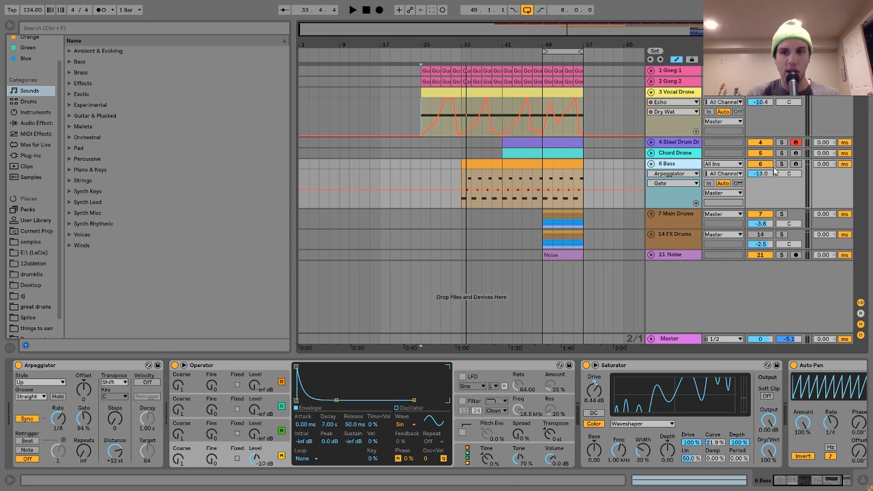
{"action": "left_click", "coordinate": [781, 164]}
{"action": "left_click", "coordinate": [487, 164]}
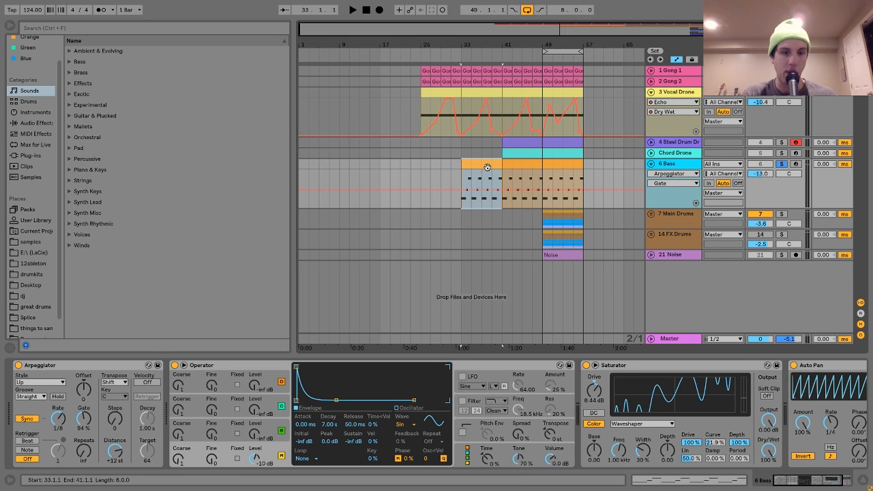
Step: Try raising the level of Operator's oscillator B on the Bass during playback, and undo the change
{"action": "left_click", "coordinate": [253, 433]}
{"action": "key", "text": "space"}
{"action": "left_click_drag", "start_coordinate": [254, 434], "coordinate": [254, 386]}
{"action": "key", "text": "space"}
{"action": "key", "text": "ctrl+z"}
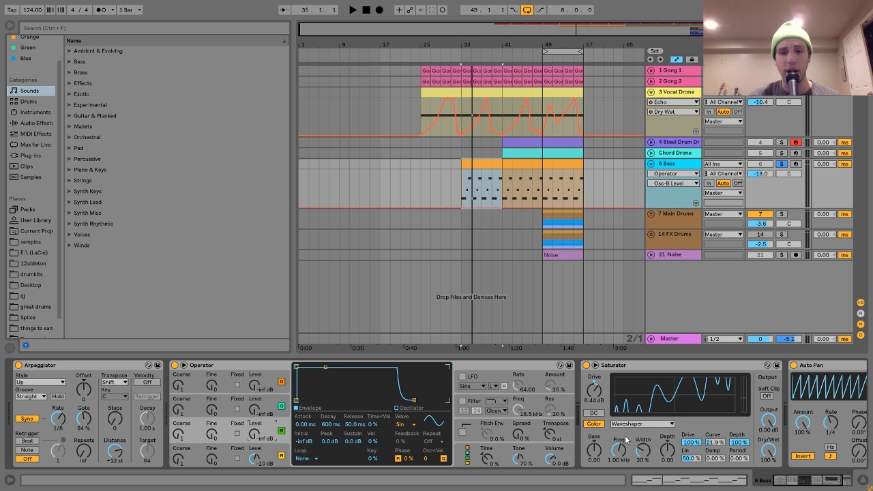
Step: Set the Base of the Bass track's Saturator to 4.57 while the part plays
{"action": "key", "text": "space"}
{"action": "left_click_drag", "start_coordinate": [591, 460], "coordinate": [591, 456]}
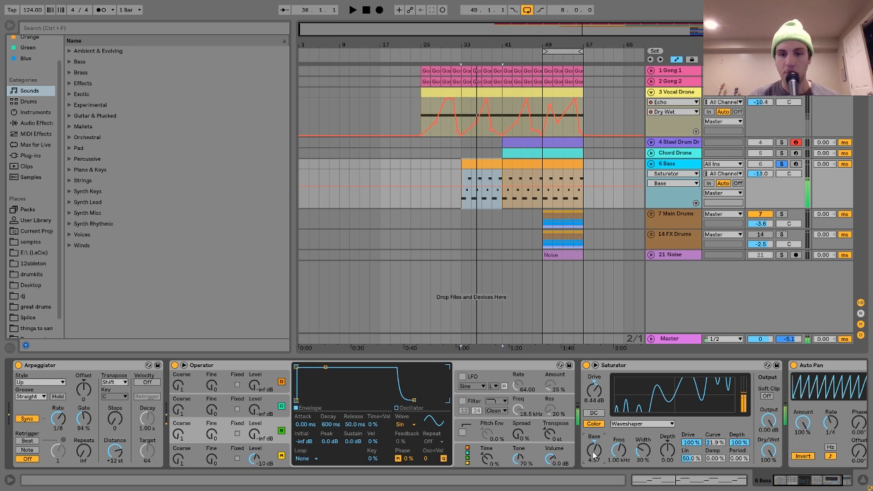
{"action": "key", "text": "space"}
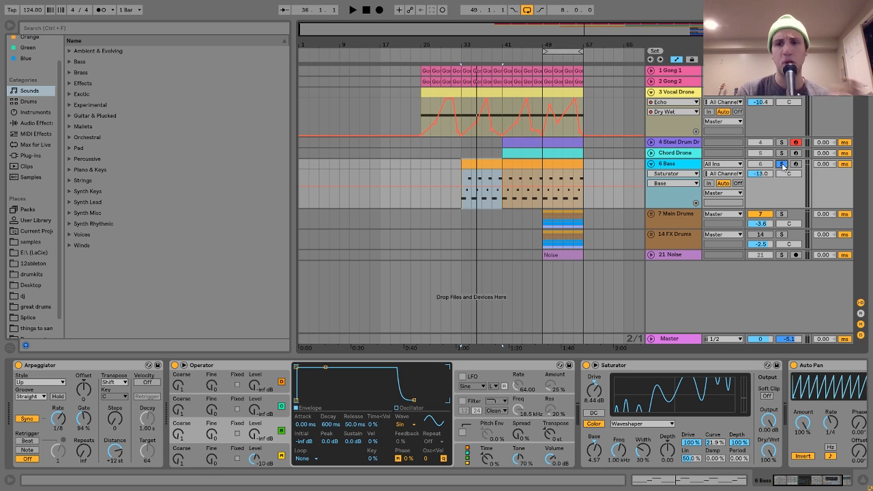
Step: Import the Live For Today WAV from the Desktop folder onto a new track at bar 1, unwarped, and look over its full length
{"action": "left_click", "coordinate": [32, 285]}
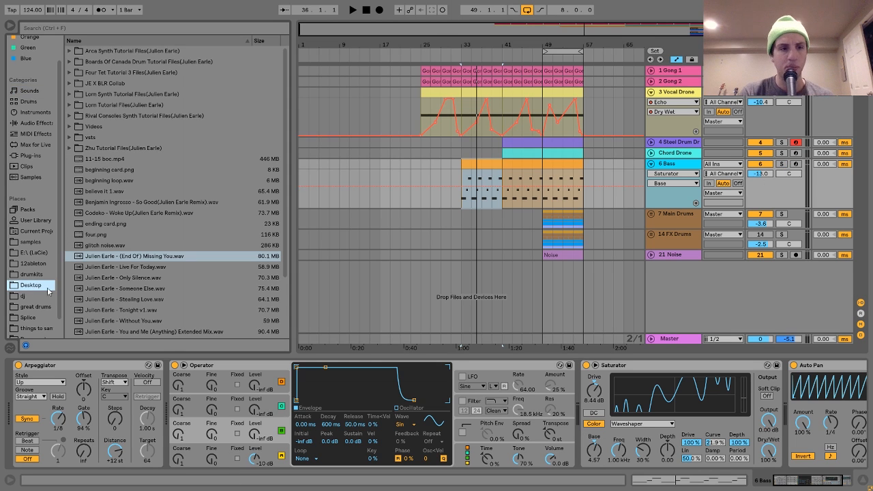
{"action": "mouse_move", "coordinate": [123, 267]}
{"action": "left_mouse_down"}
{"action": "mouse_move", "coordinate": [328, 284]}
{"action": "mouse_move", "coordinate": [303, 277]}
{"action": "mouse_move", "coordinate": [305, 267]}
{"action": "left_mouse_up"}
{"action": "double_click", "coordinate": [315, 267]}
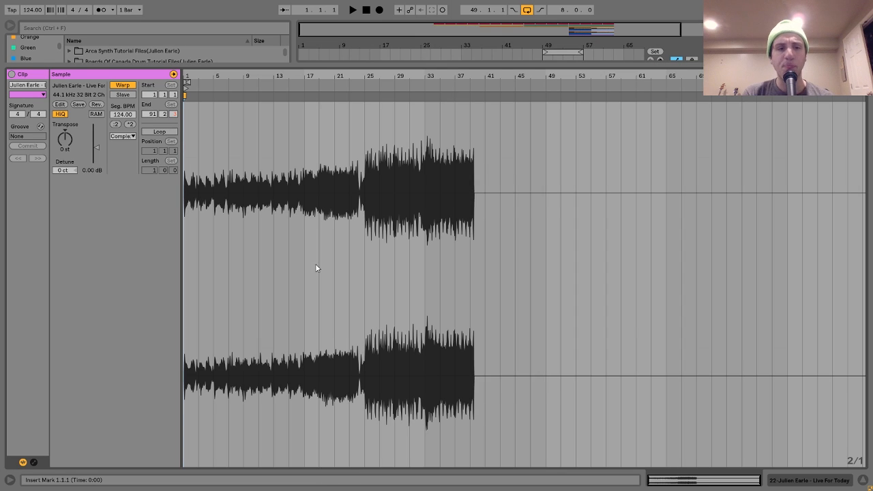
{"action": "left_click", "coordinate": [123, 86]}
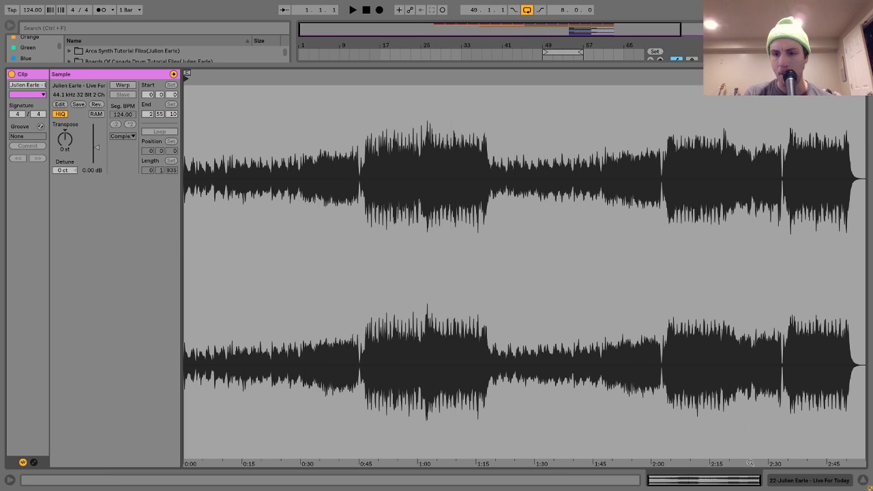
{"action": "left_click", "coordinate": [791, 483]}
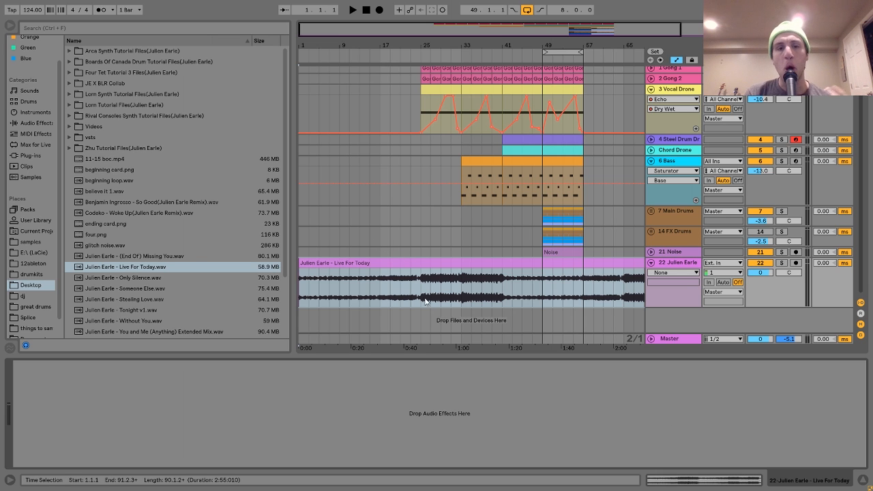
{"action": "scroll", "coordinate": [451, 299], "scroll_direction": "right", "scroll_amount": 5}
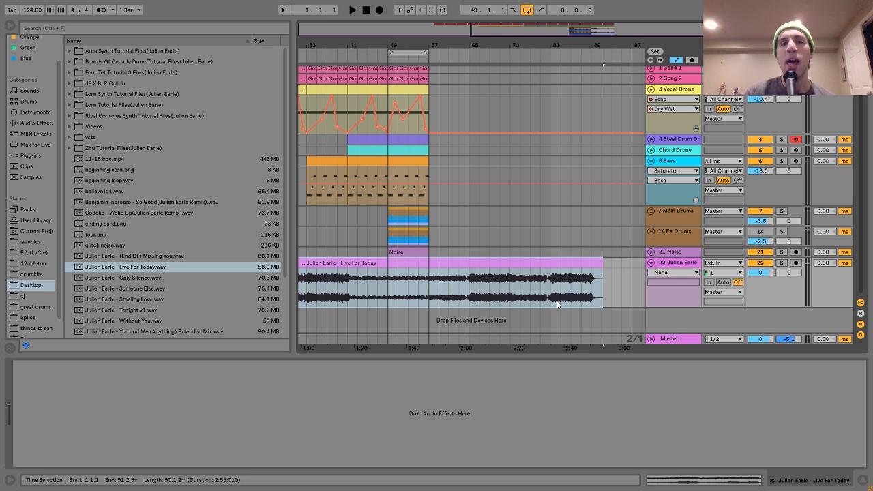
{"action": "left_click_drag", "start_coordinate": [558, 305], "coordinate": [704, 307]}
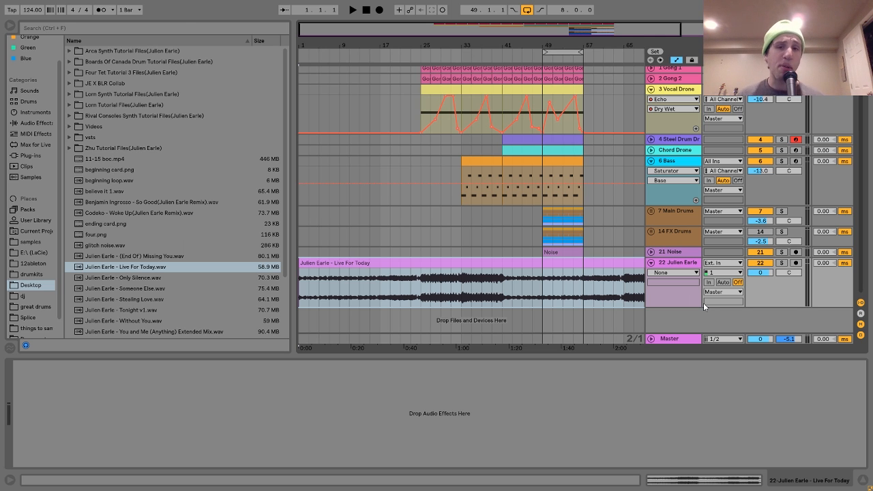
{"action": "scroll", "coordinate": [703, 303], "scroll_direction": "up", "scroll_amount": 1}
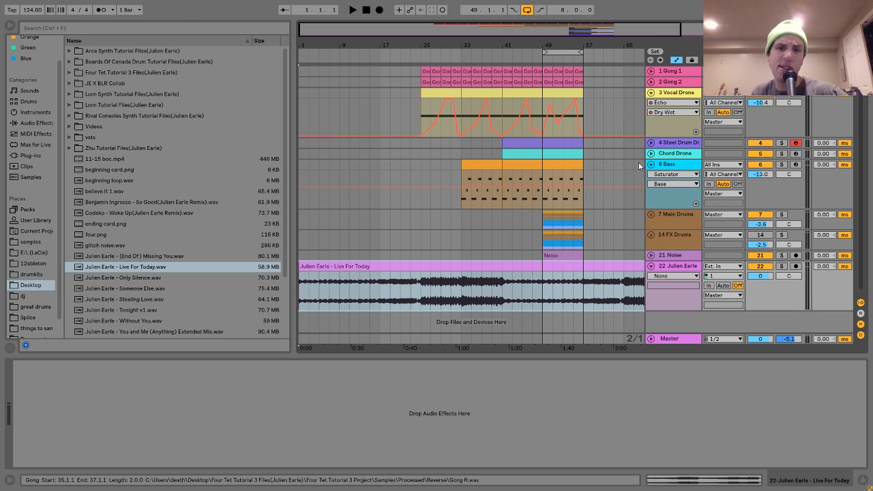